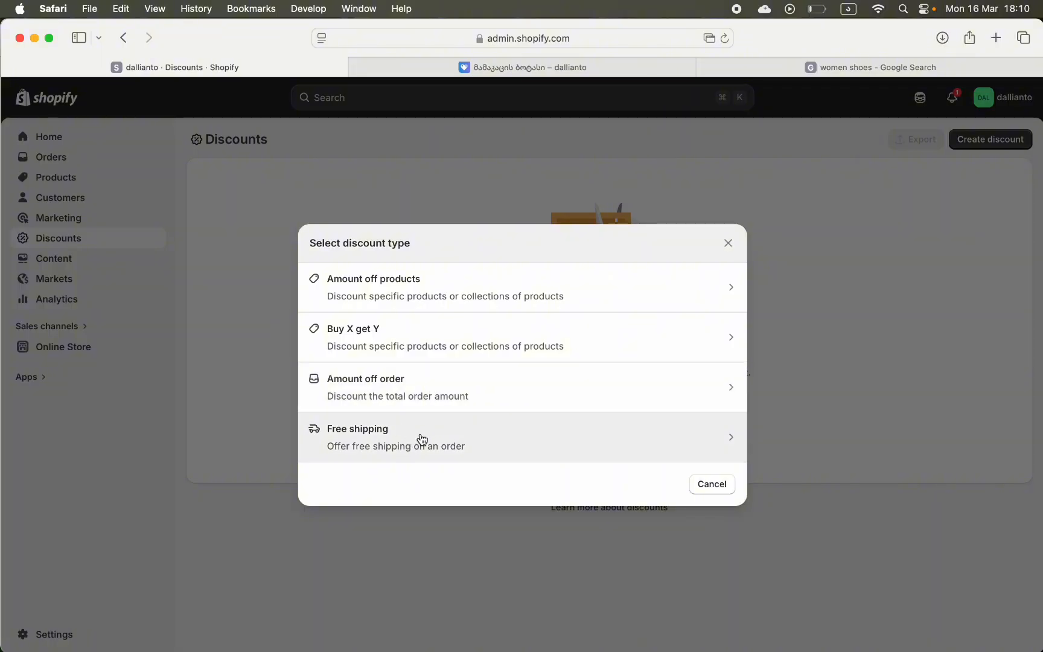
Start an amount-off-products discount that uses a discount code, and generate a random code for it
{"action": "left_click", "coordinate": [580, 294]}
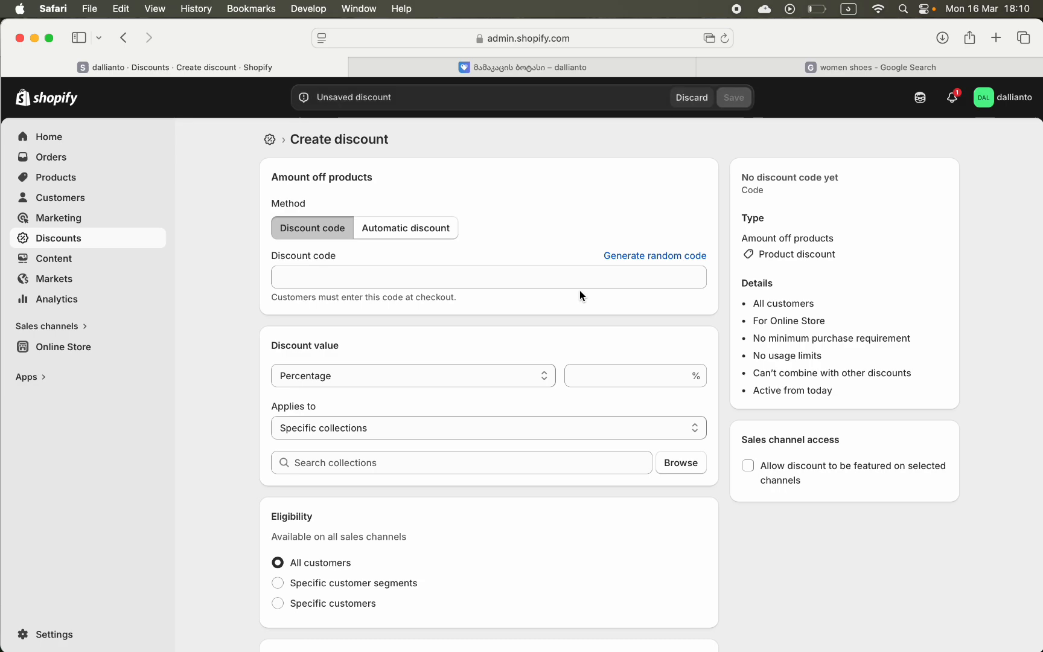
{"action": "left_click", "coordinate": [332, 283]}
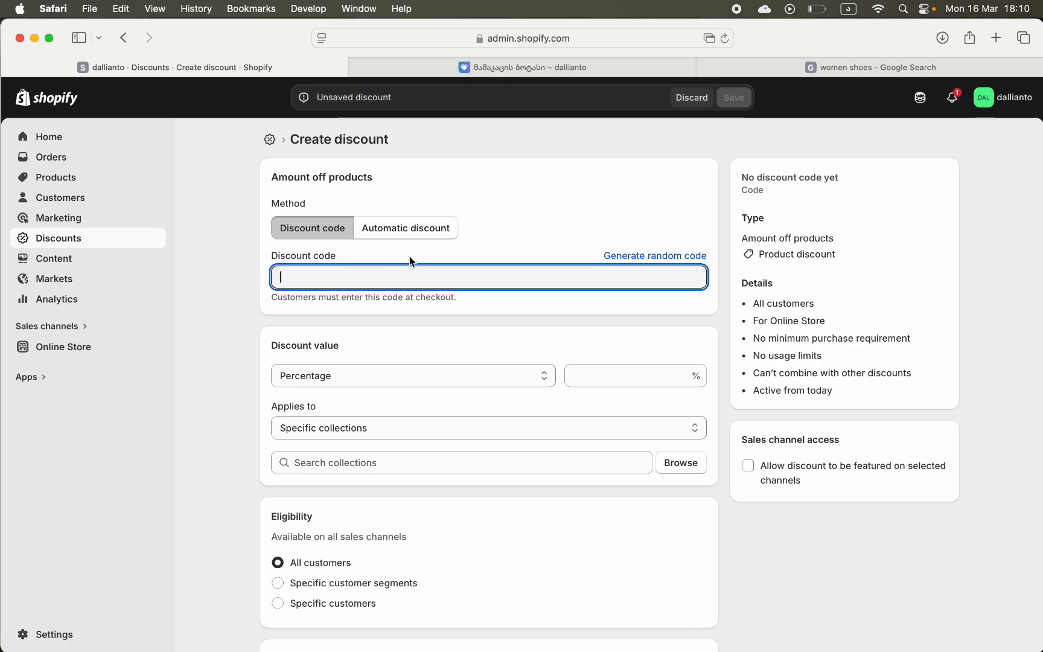
{"action": "left_click", "coordinate": [636, 256]}
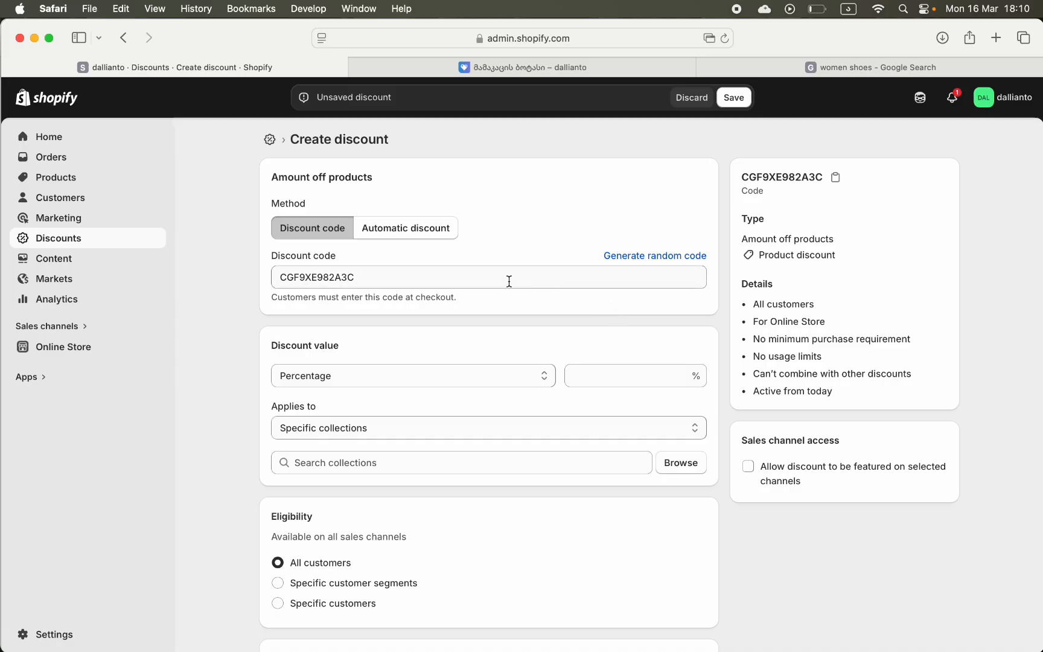
Set the discount value to a percentage of 10%
{"action": "scroll", "coordinate": [465, 321], "scroll_direction": "down", "scroll_amount": 2}
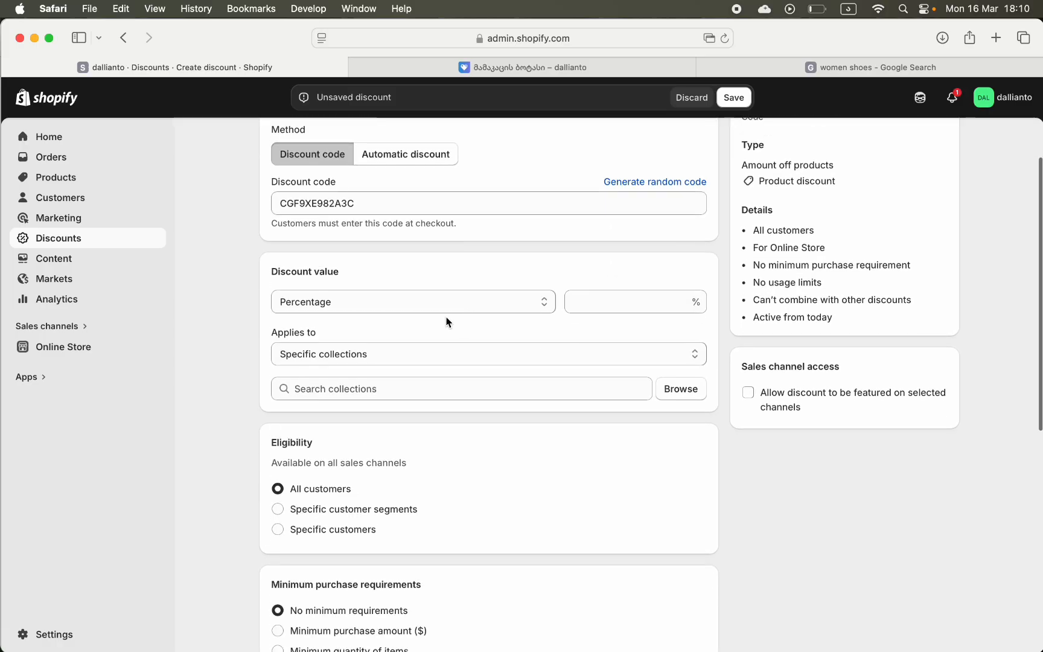
{"action": "left_click", "coordinate": [378, 296]}
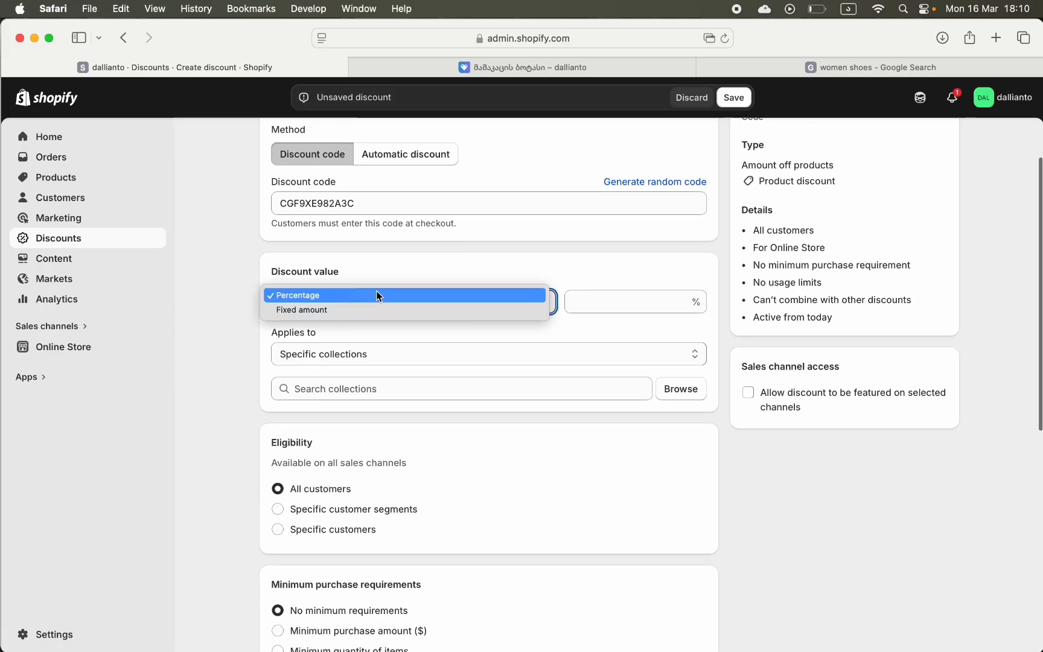
{"action": "left_click", "coordinate": [356, 265]}
{"action": "left_click", "coordinate": [338, 300]}
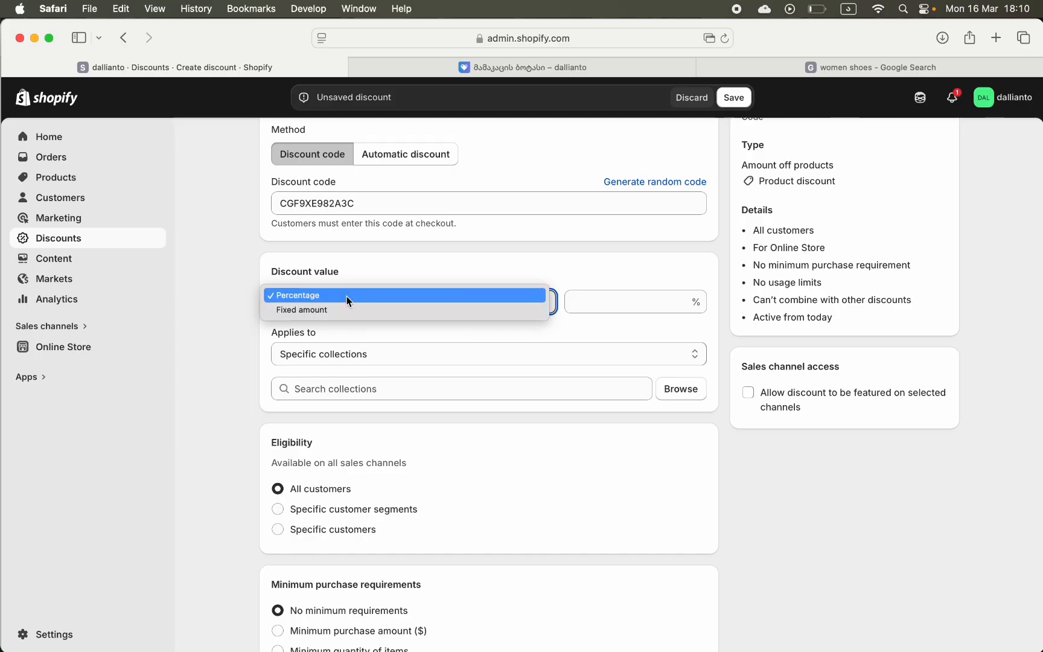
{"action": "left_click", "coordinate": [347, 296]}
{"action": "left_click", "coordinate": [608, 295]}
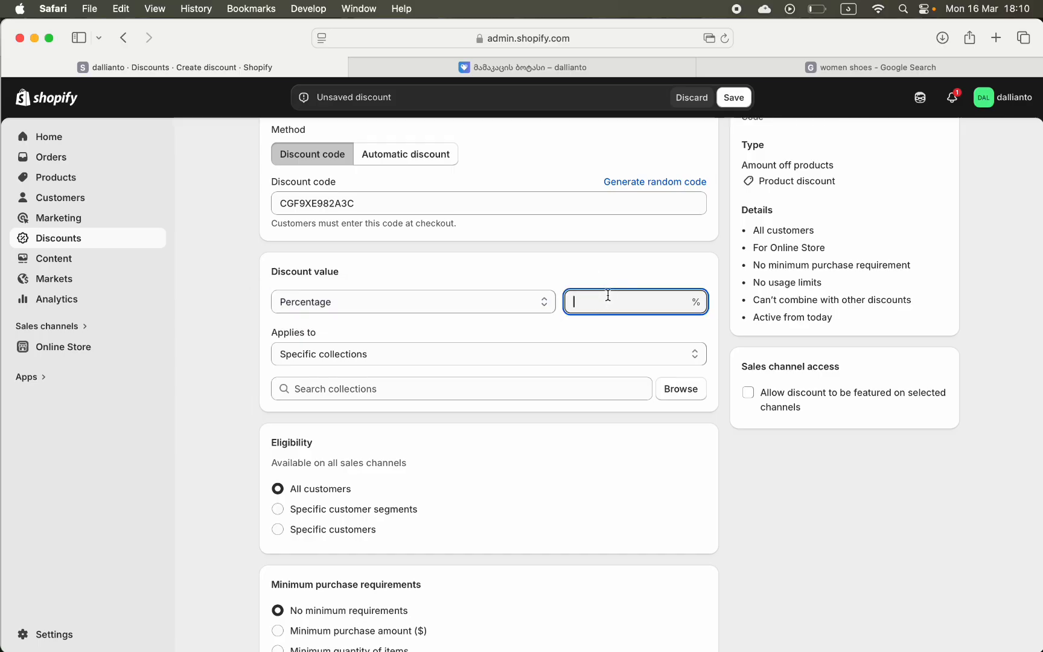
{"action": "type", "text": "10"}
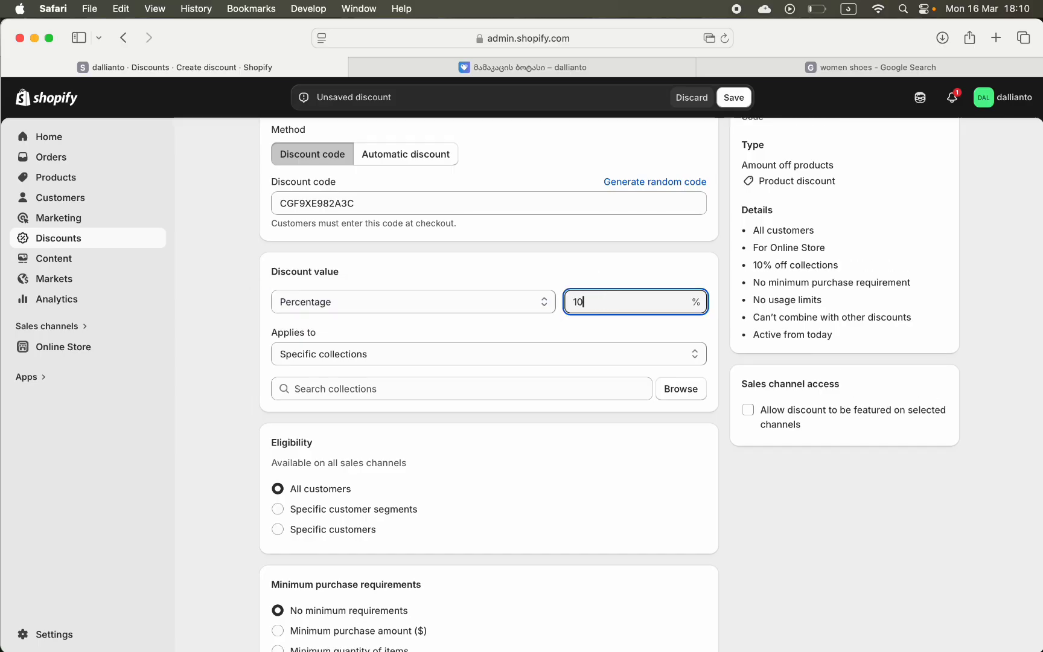
Change the discount value type to a fixed amount and set it to $10
{"action": "left_click", "coordinate": [442, 303]}
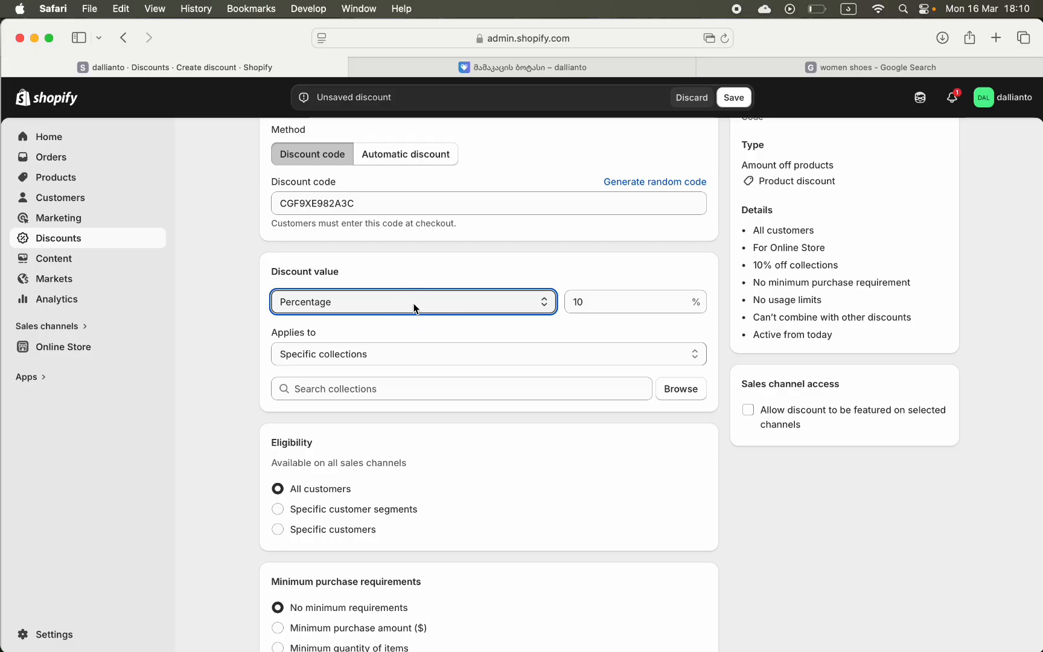
{"action": "left_click", "coordinate": [421, 300]}
{"action": "left_click", "coordinate": [381, 311]}
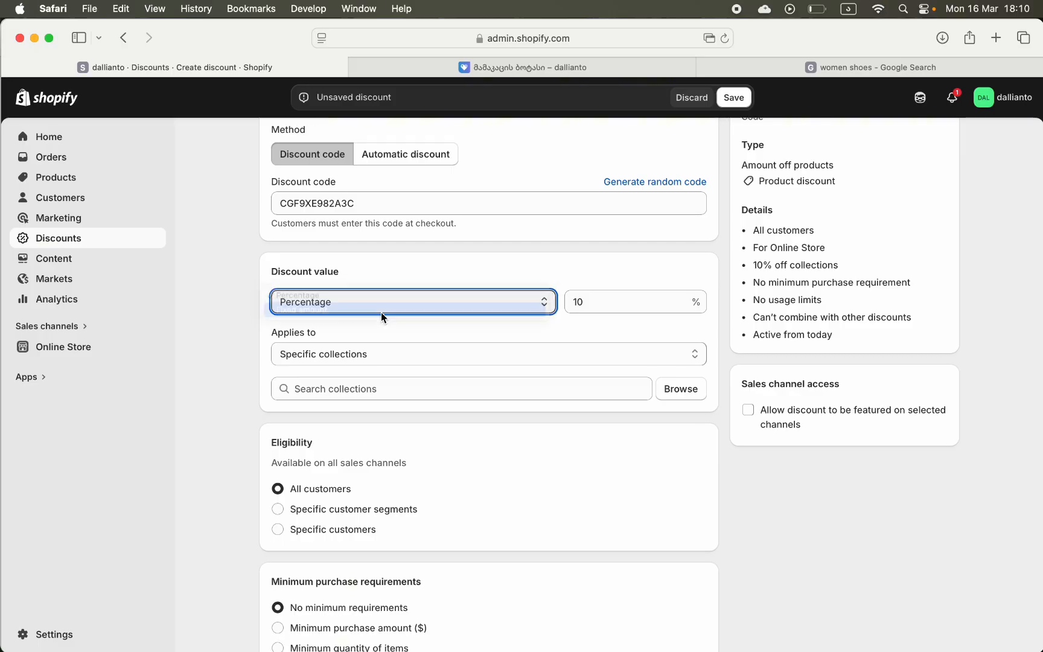
{"action": "left_click", "coordinate": [625, 300]}
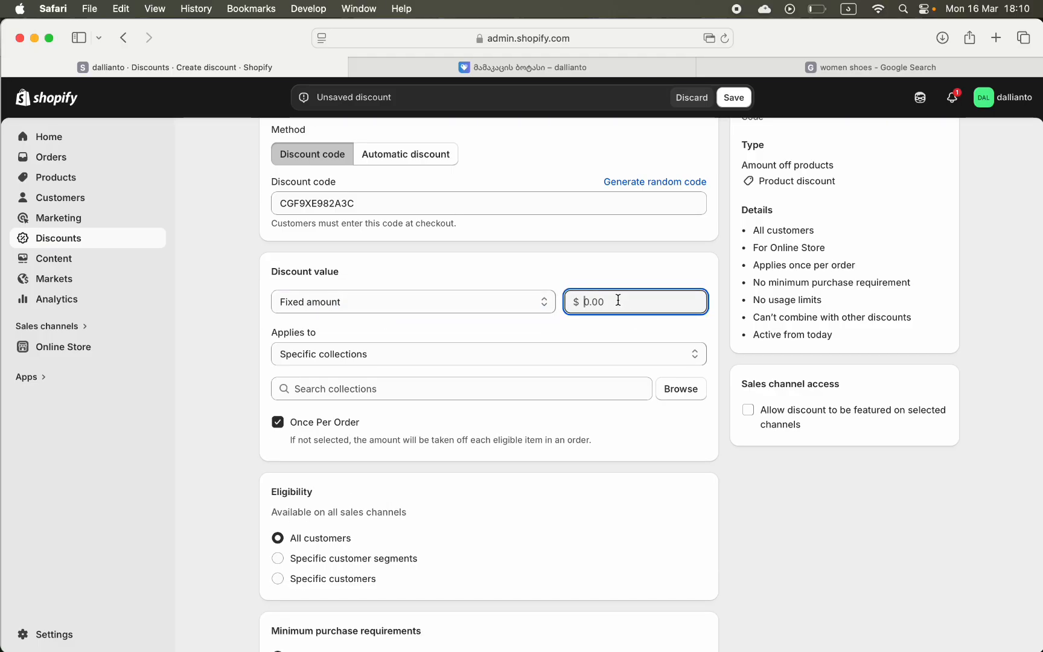
{"action": "type", "text": "10"}
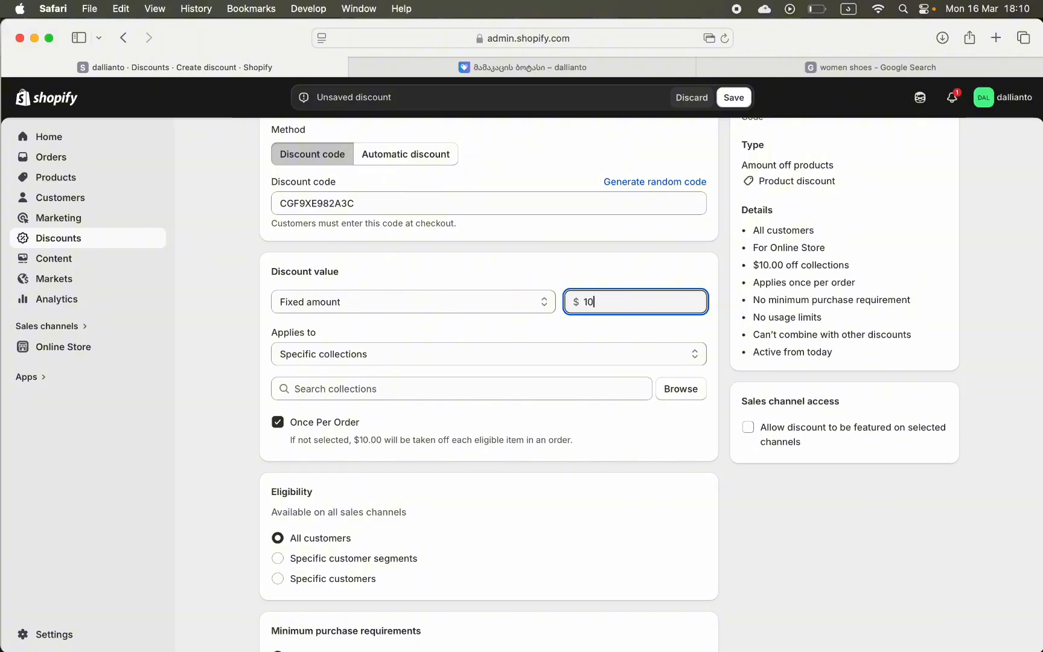
{"action": "left_click", "coordinate": [483, 308]}
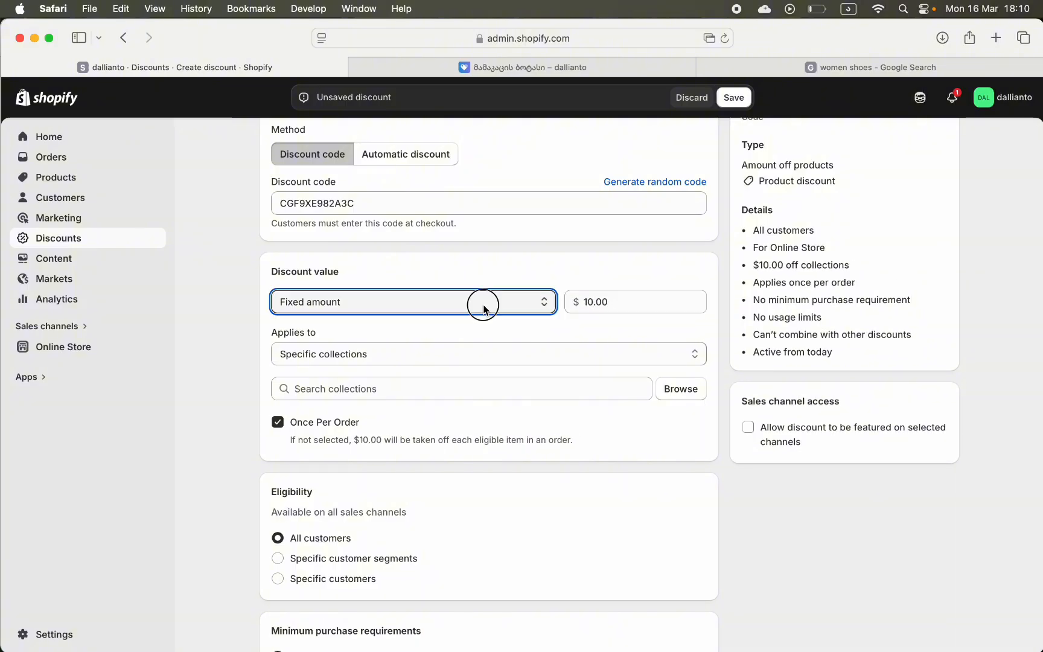
Keep the discount applied to specific collections and add the Home page collection
{"action": "left_click", "coordinate": [448, 354]}
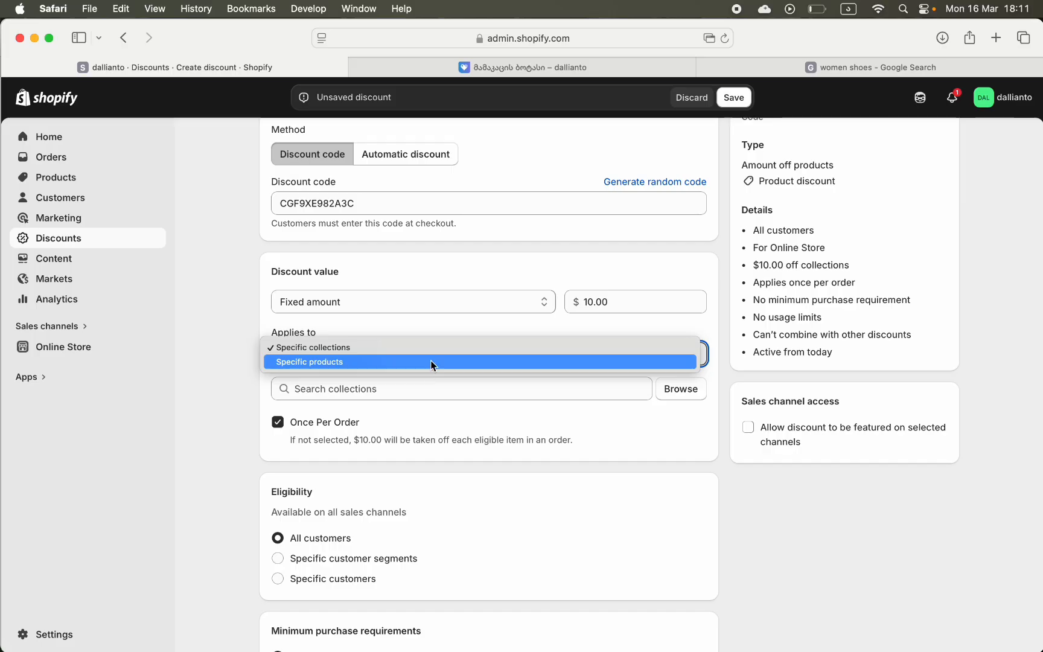
{"action": "left_click", "coordinate": [438, 326]}
{"action": "scroll", "coordinate": [436, 328], "scroll_direction": "down", "scroll_amount": 2}
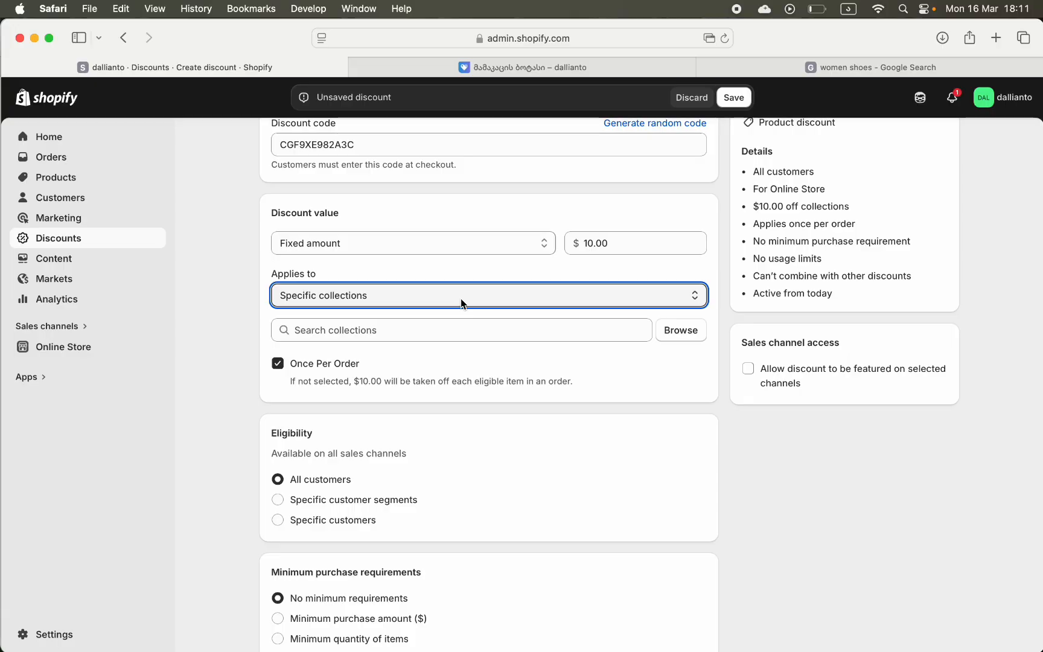
{"action": "left_click", "coordinate": [431, 327]}
{"action": "left_click", "coordinate": [681, 332]}
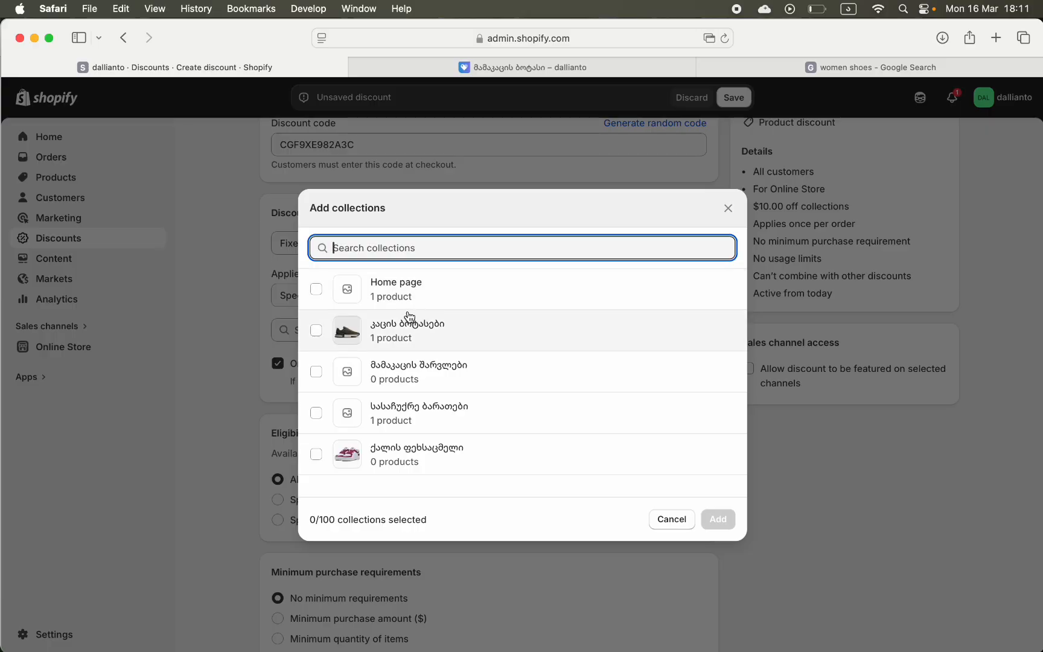
{"action": "left_click", "coordinate": [316, 291]}
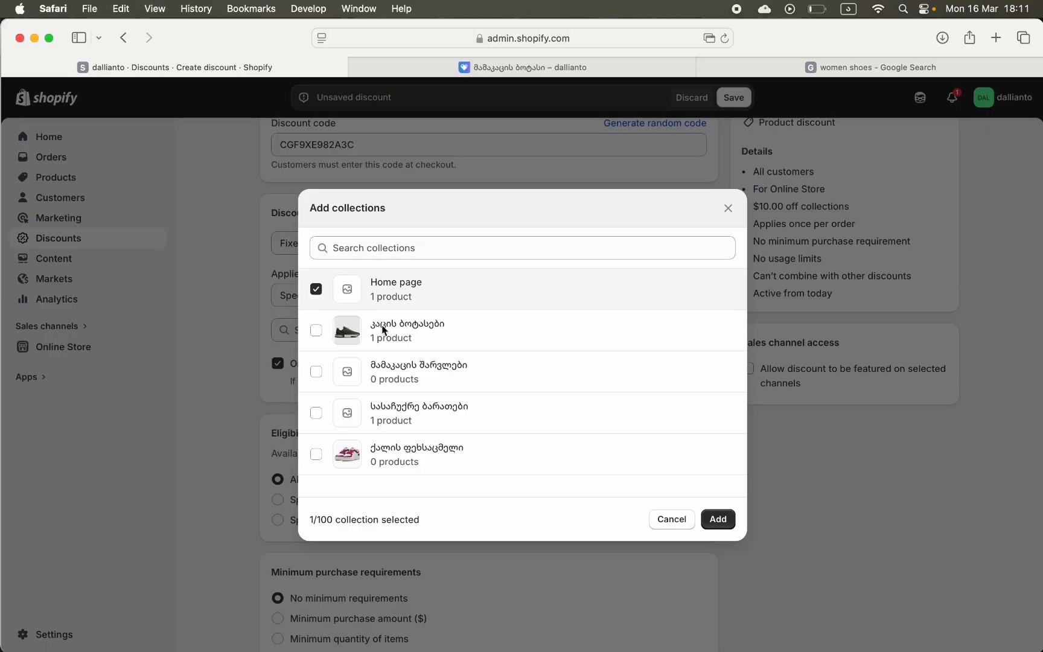
{"action": "left_click", "coordinate": [718, 519]}
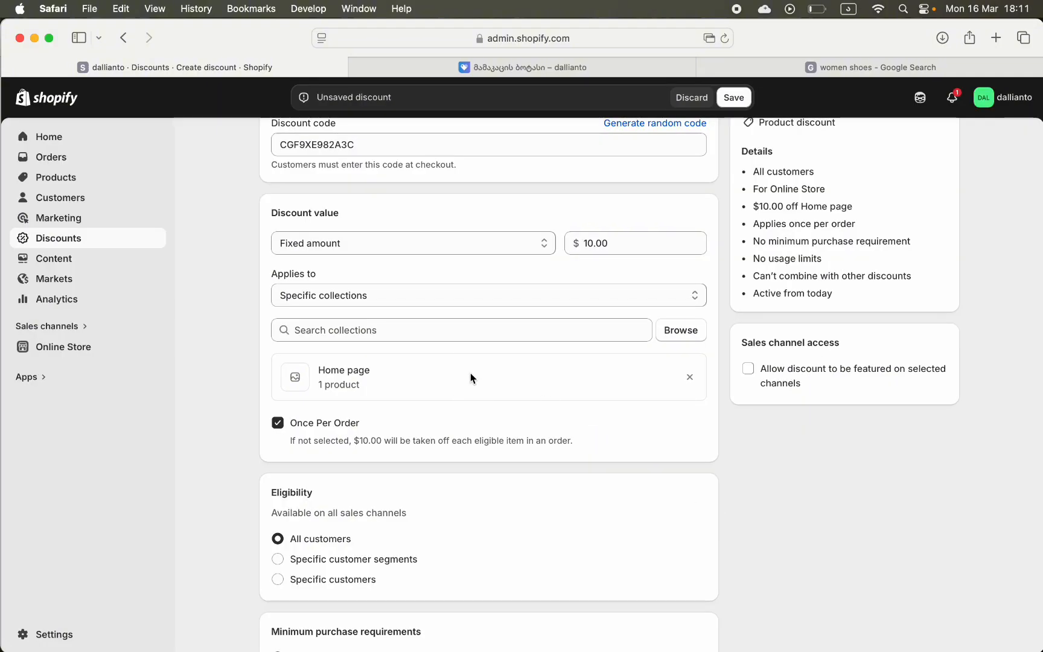
{"action": "scroll", "coordinate": [481, 379], "scroll_direction": "down", "scroll_amount": 2}
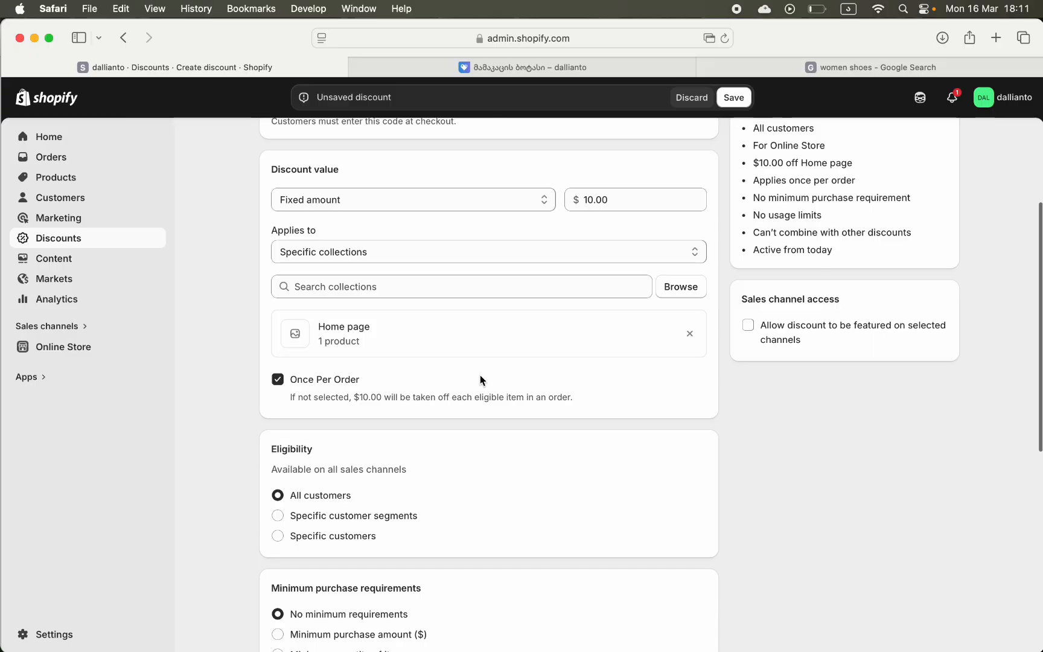
{"action": "scroll", "coordinate": [431, 398], "scroll_direction": "down", "scroll_amount": 3}
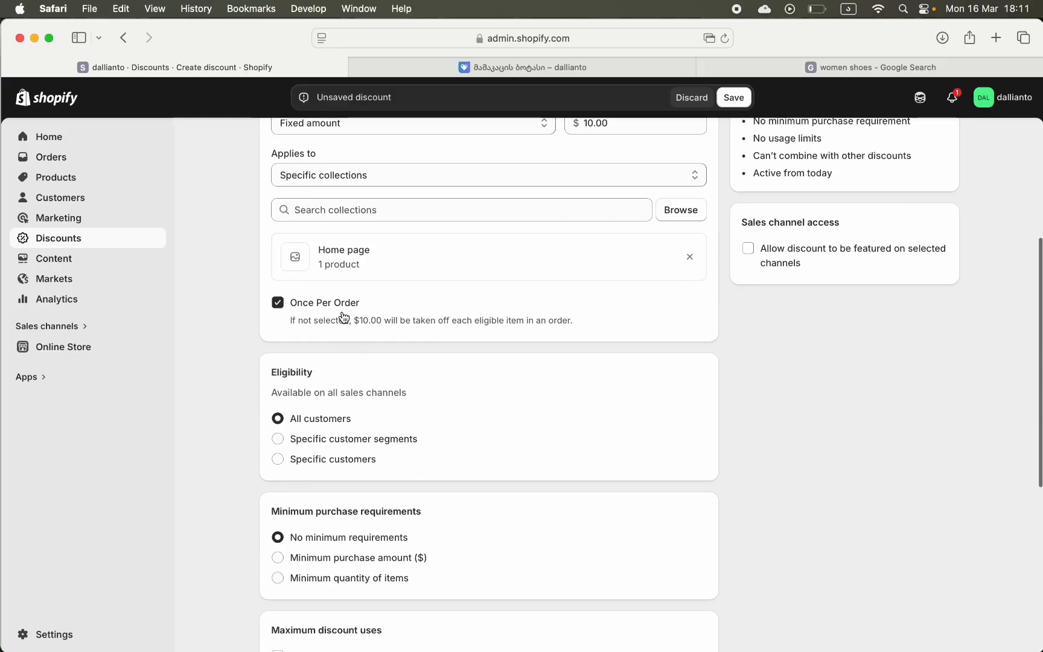
{"action": "left_click", "coordinate": [279, 303]}
{"action": "left_click", "coordinate": [276, 304]}
Restrict eligibility to specific customer segments and add the segment "Customers who have purchased at least once"
{"action": "scroll", "coordinate": [404, 311], "scroll_direction": "down", "scroll_amount": 3}
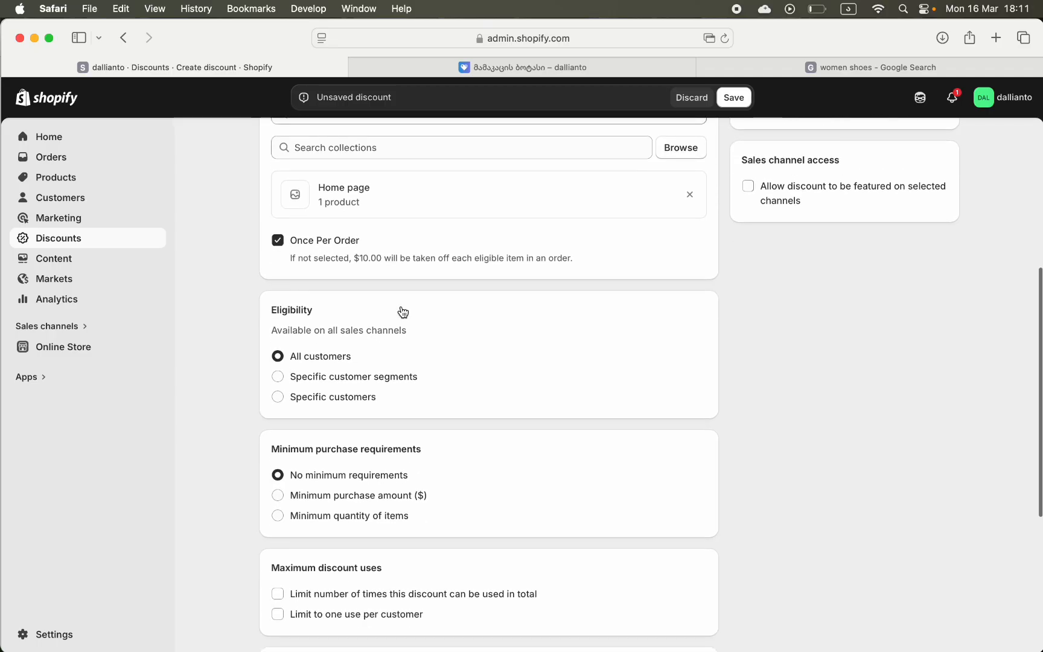
{"action": "left_click", "coordinate": [272, 341]}
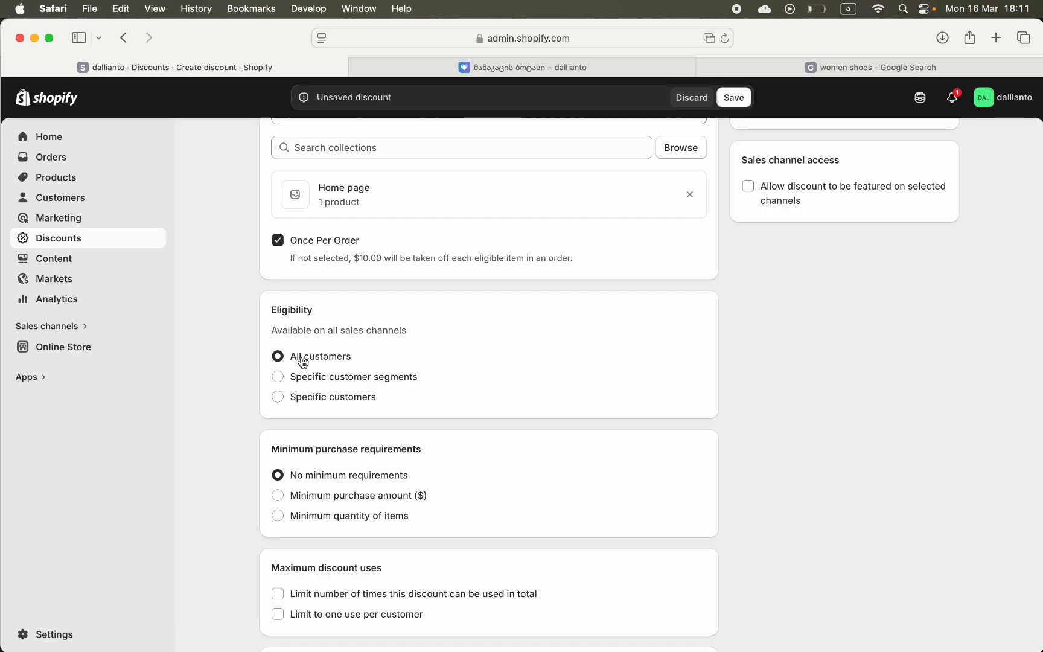
{"action": "left_click", "coordinate": [282, 376]}
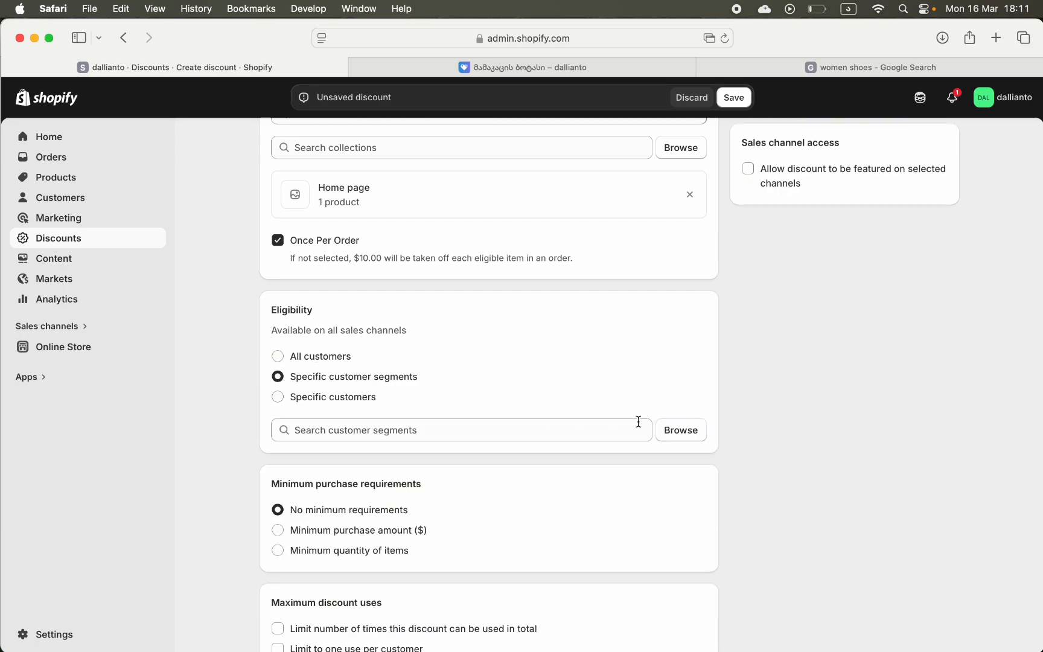
{"action": "left_click", "coordinate": [675, 430]}
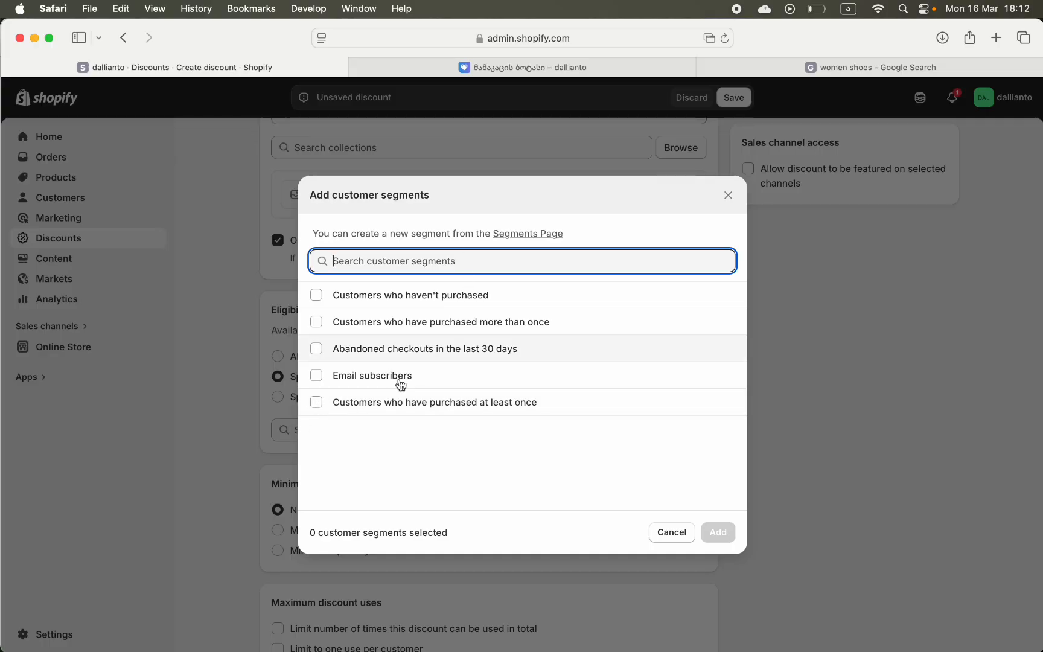
{"action": "left_click", "coordinate": [335, 405]}
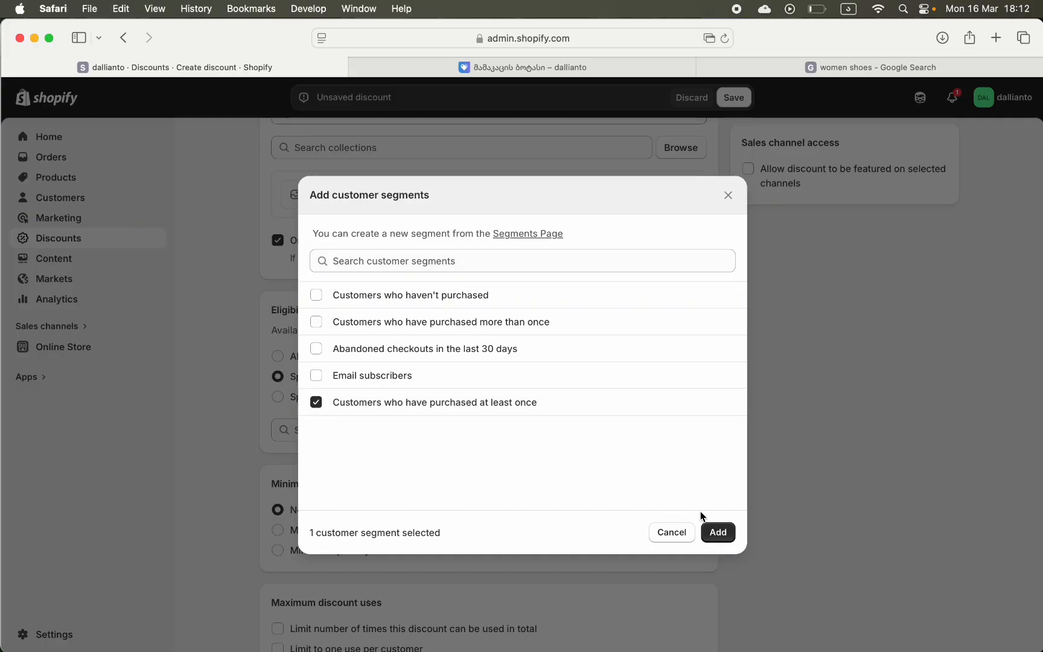
{"action": "left_click", "coordinate": [726, 533]}
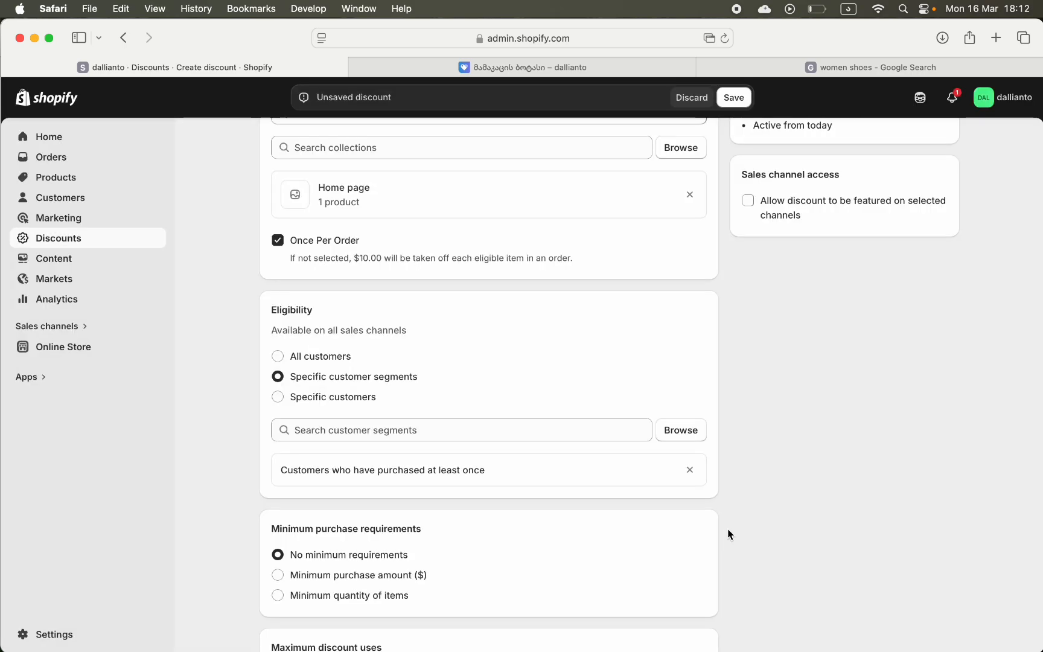
Require a minimum purchase amount of $50 and check it in the discount summary
{"action": "scroll", "coordinate": [545, 356], "scroll_direction": "down", "scroll_amount": 5}
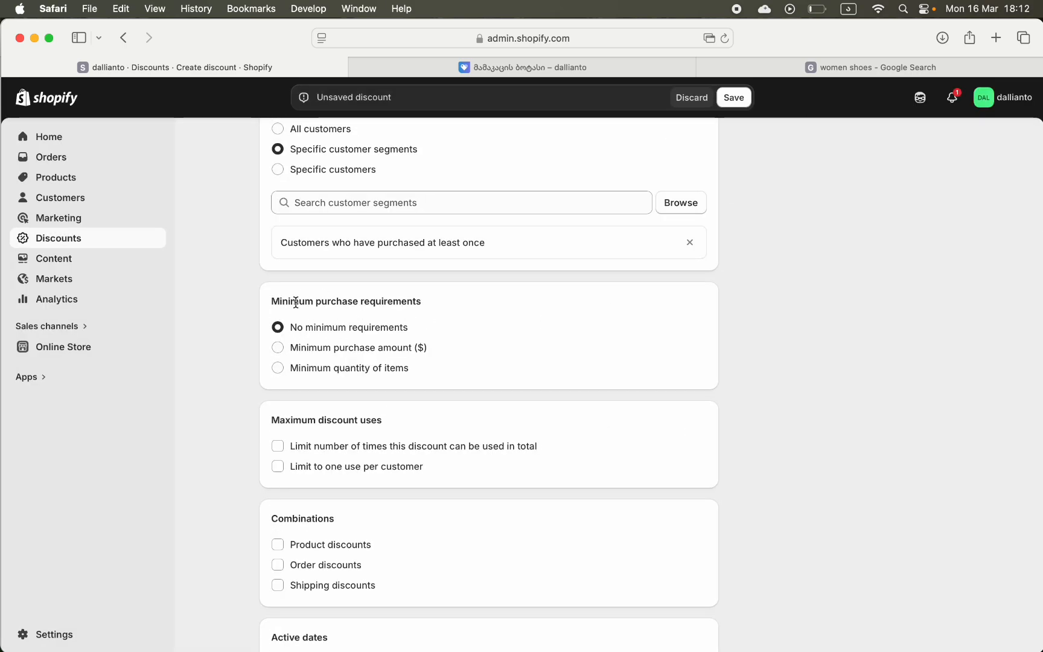
{"action": "left_click", "coordinate": [277, 349]}
{"action": "left_click", "coordinate": [361, 367]}
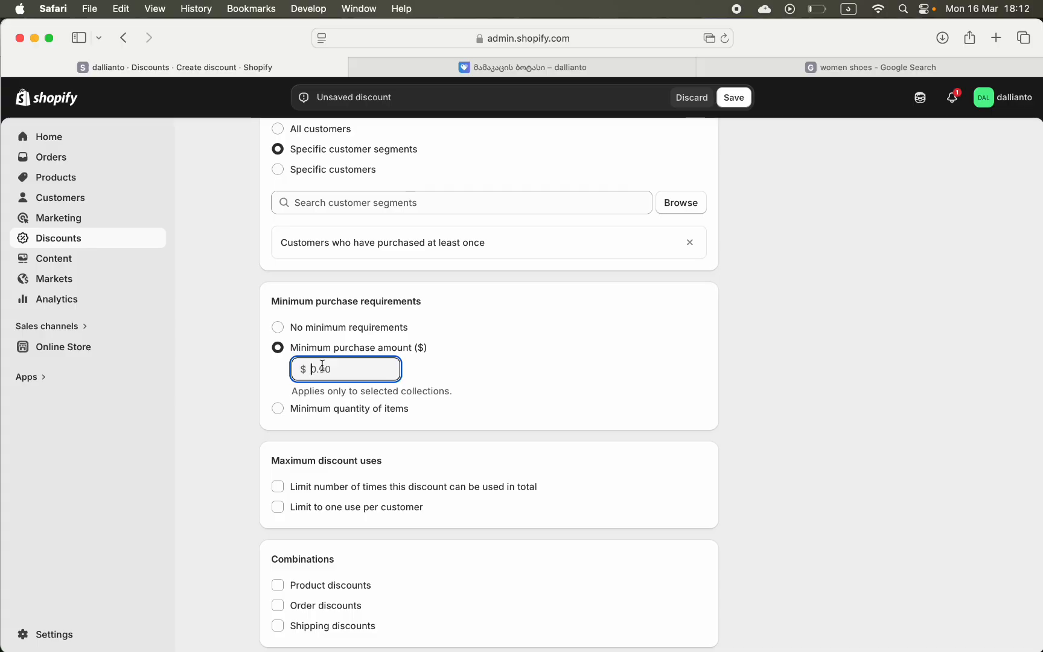
{"action": "type", "text": "50"}
{"action": "scroll", "coordinate": [409, 351], "scroll_direction": "up", "scroll_amount": 3}
{"action": "scroll", "coordinate": [391, 235], "scroll_direction": "up", "scroll_amount": 5}
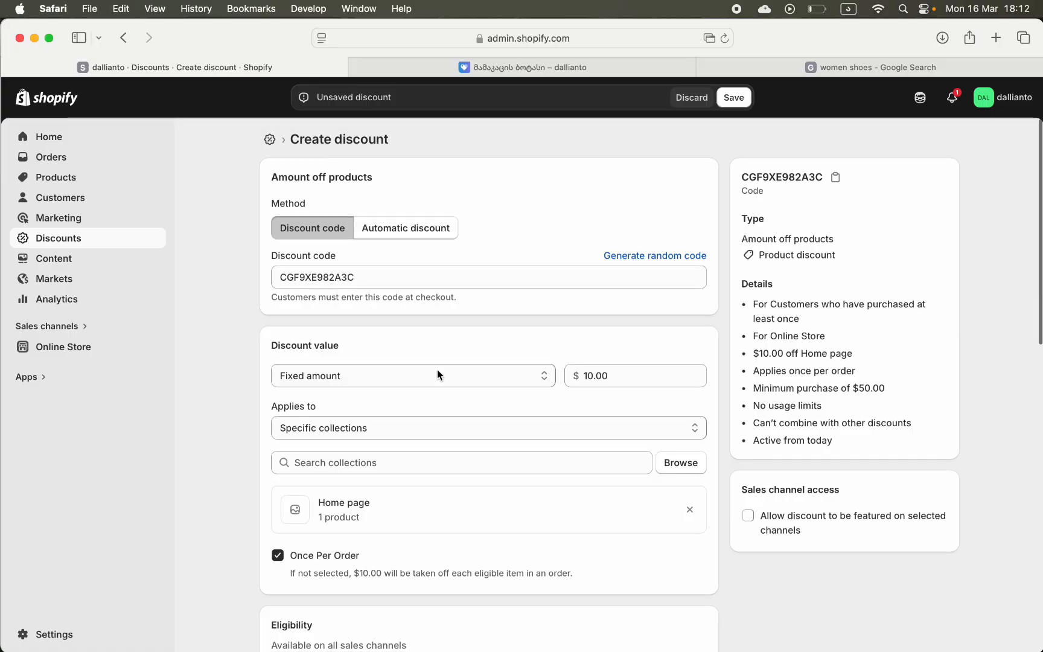
Switch the minimum purchase requirement to a minimum quantity of 3 items
{"action": "scroll", "coordinate": [437, 370], "scroll_direction": "down", "scroll_amount": 8}
{"action": "left_click", "coordinate": [338, 320]}
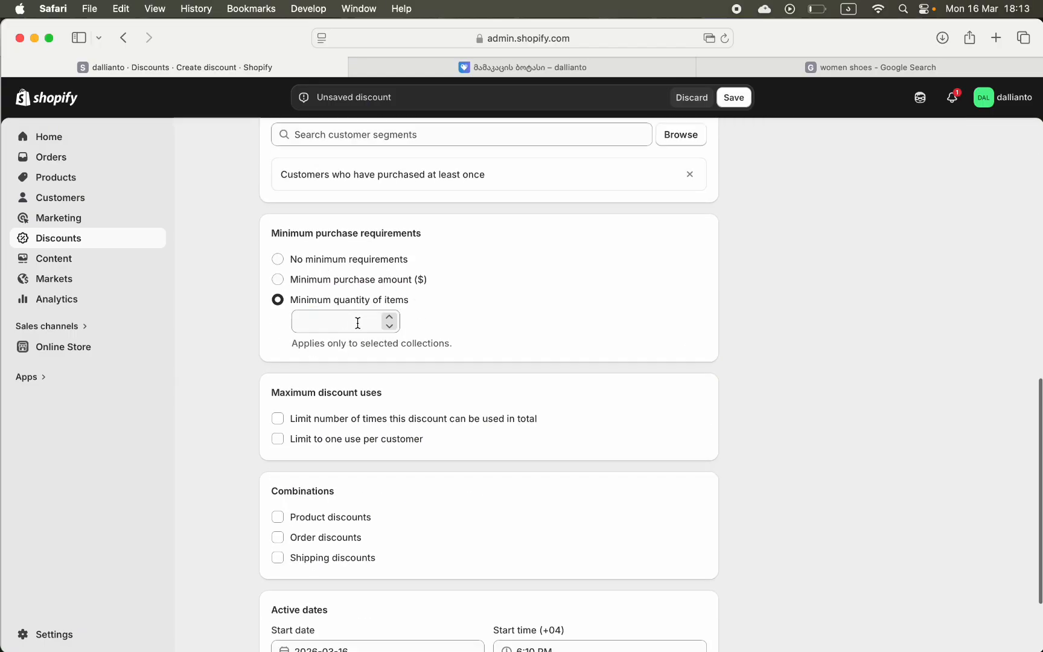
{"action": "left_click", "coordinate": [358, 322]}
{"action": "left_click", "coordinate": [535, 306]}
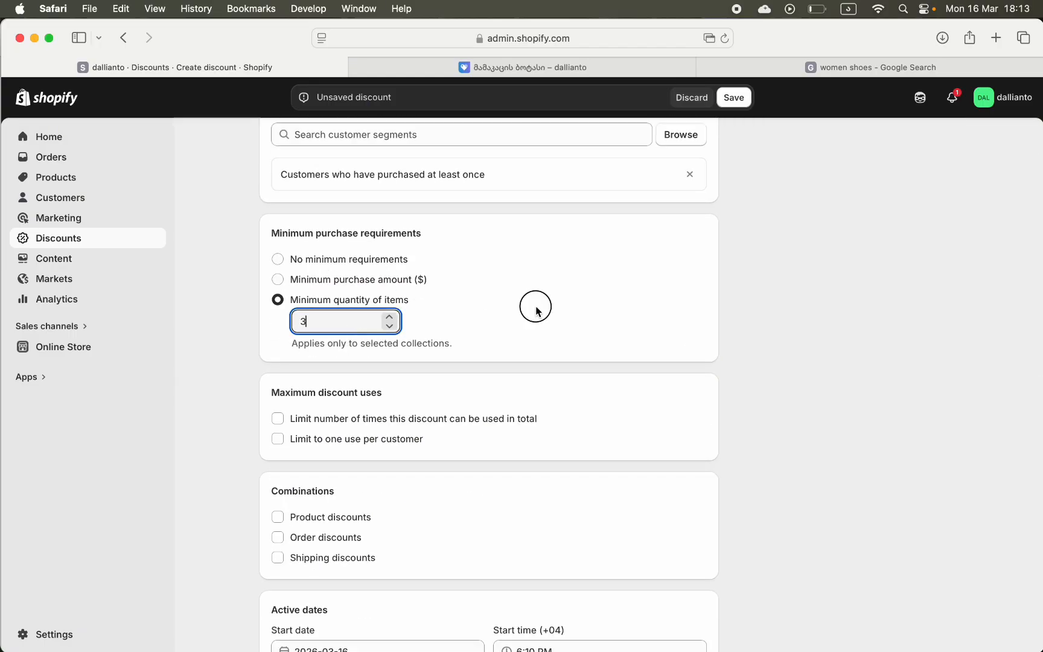
{"action": "scroll", "coordinate": [514, 325], "scroll_direction": "up", "scroll_amount": 2}
Limit the discount to one use per customer, after trying a total usage limit of 1 and removing it
{"action": "scroll", "coordinate": [516, 328], "scroll_direction": "down", "scroll_amount": 5}
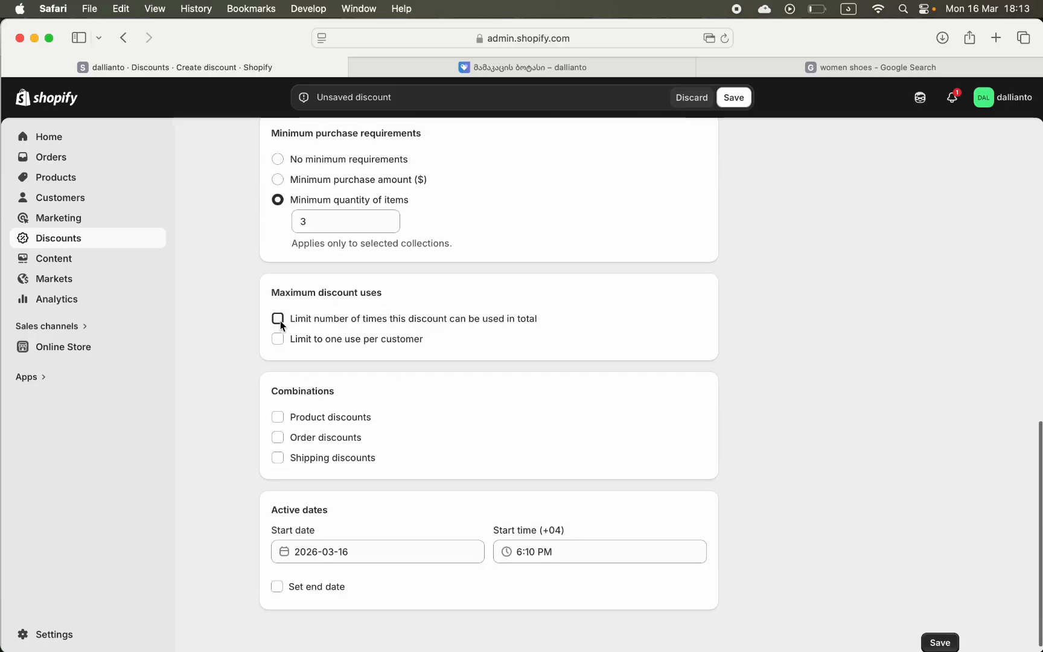
{"action": "left_click", "coordinate": [279, 319]}
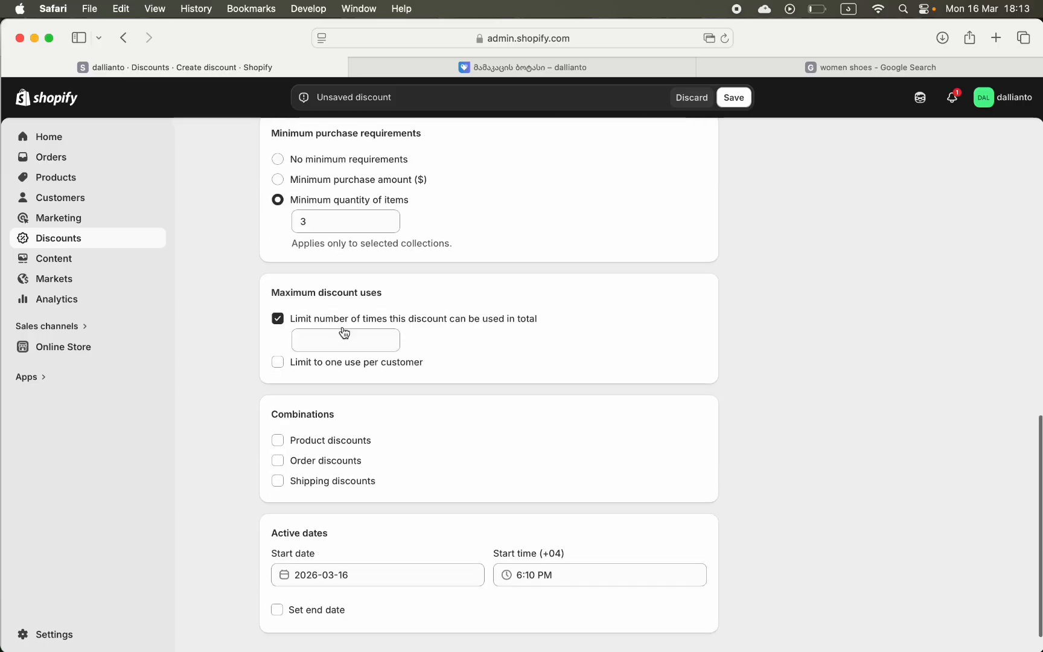
{"action": "left_click", "coordinate": [389, 336]}
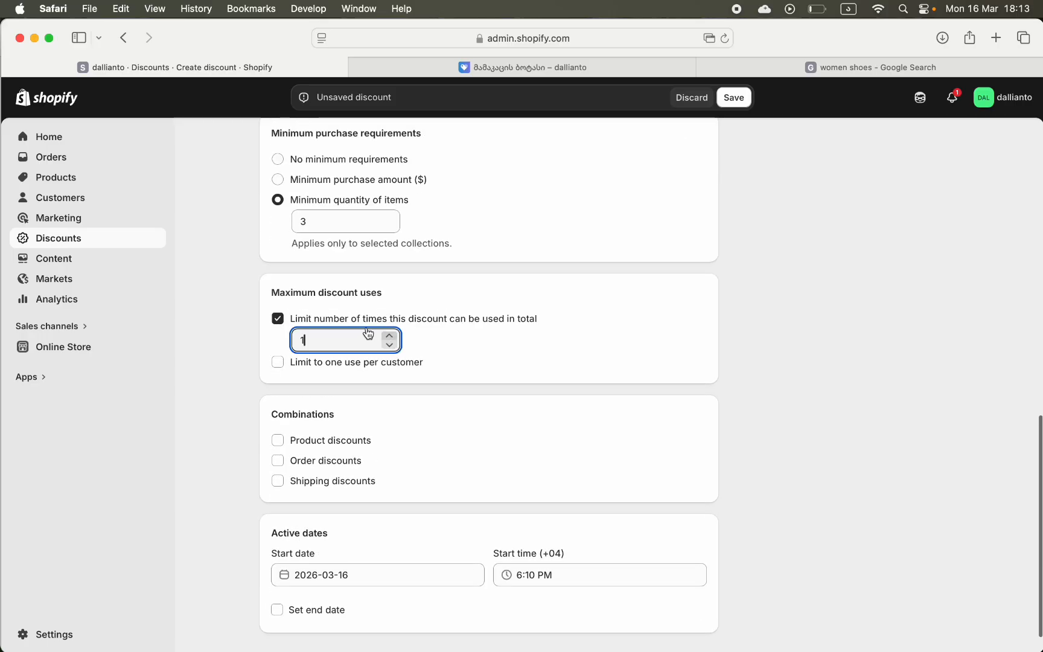
{"action": "left_click", "coordinate": [280, 364]}
{"action": "left_click", "coordinate": [278, 318]}
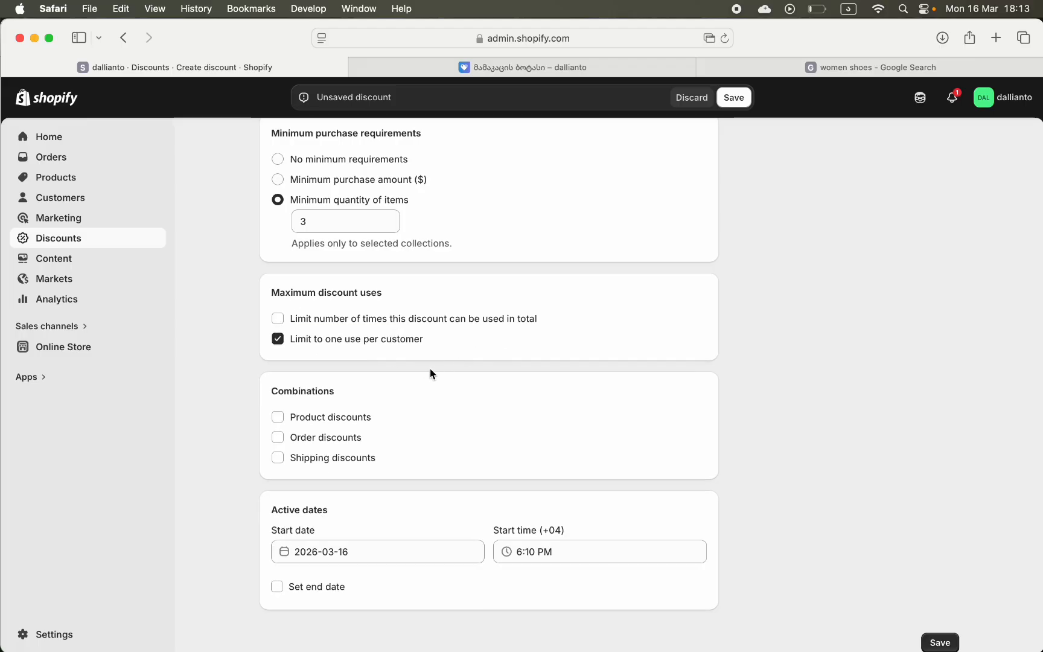
Try allowing the discount to combine with product, order and shipping discounts, and clear all the combination options again
{"action": "scroll", "coordinate": [429, 369], "scroll_direction": "down", "scroll_amount": 1}
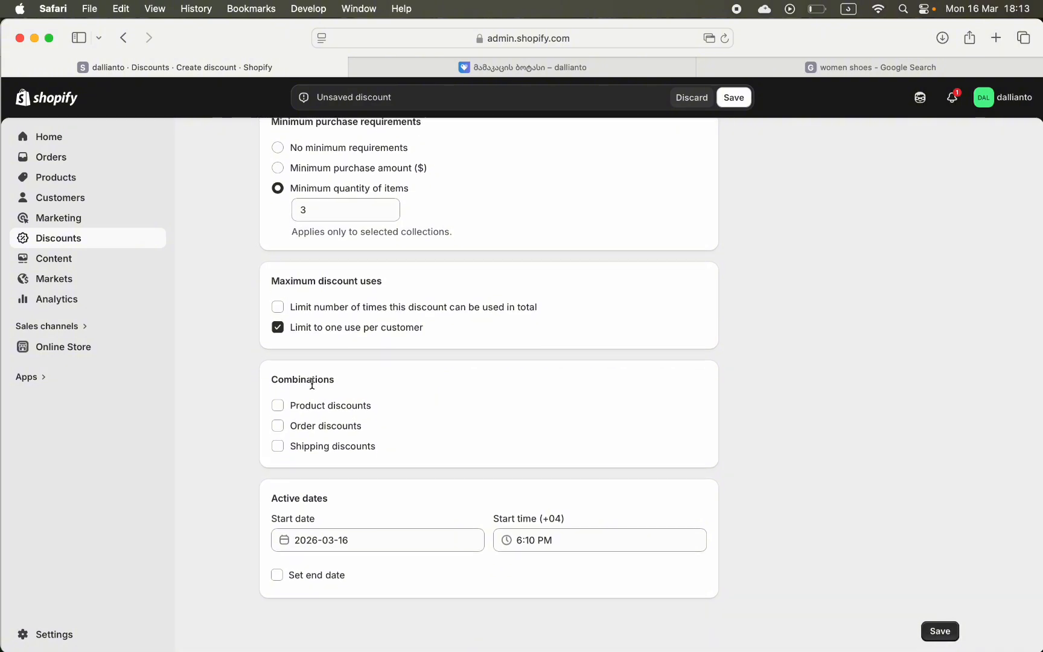
{"action": "left_click", "coordinate": [277, 405]}
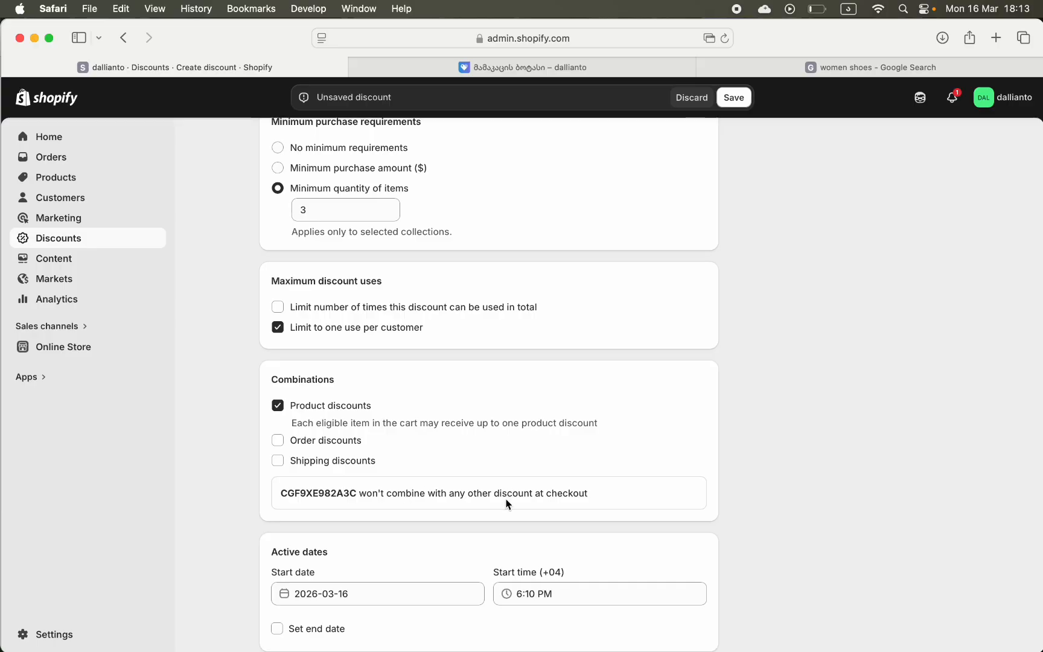
{"action": "left_click", "coordinate": [357, 440]}
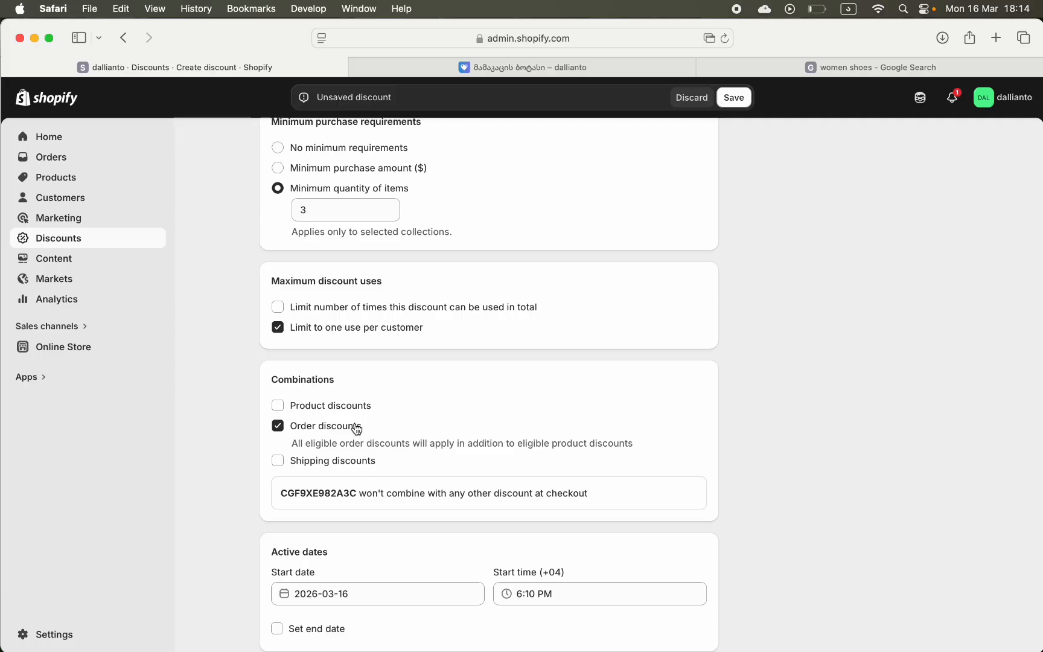
{"action": "left_click", "coordinate": [281, 455]}
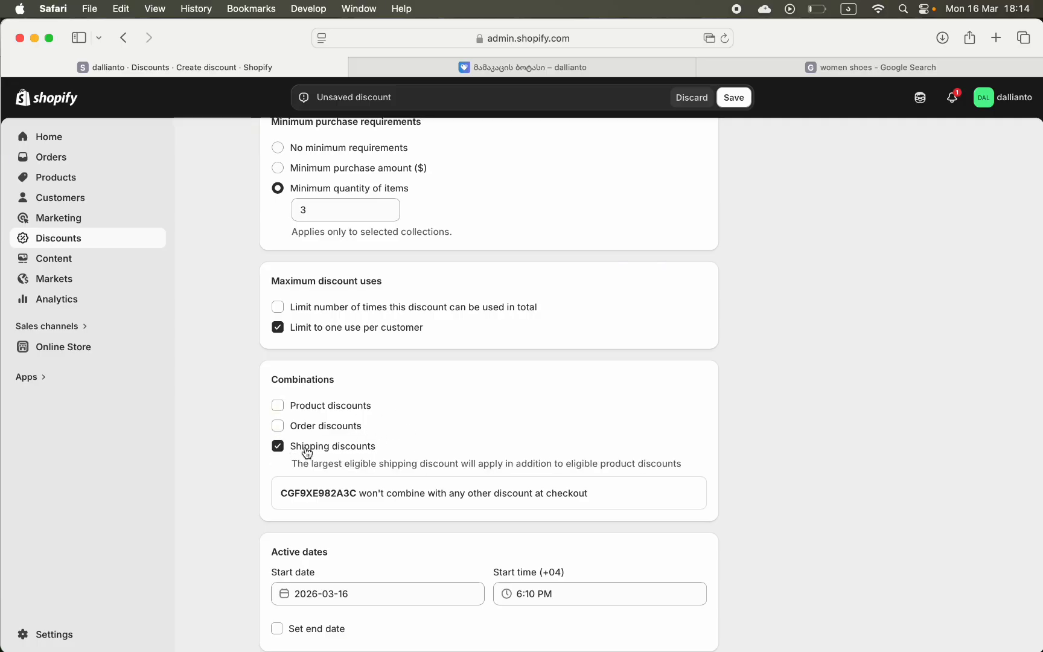
{"action": "left_click", "coordinate": [286, 456]}
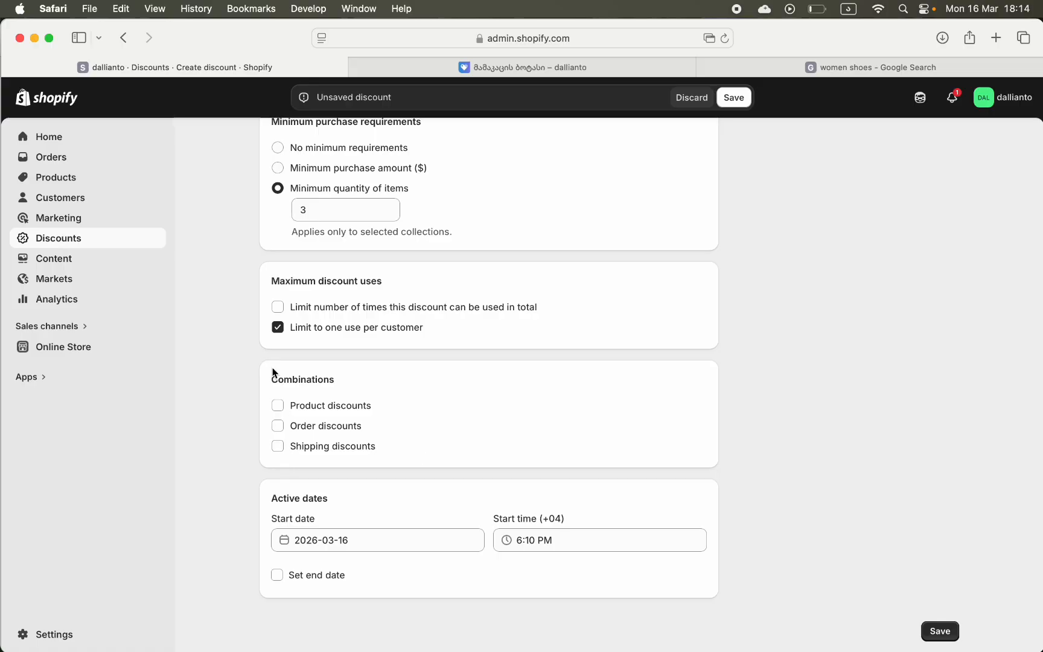
{"action": "left_click", "coordinate": [277, 451]}
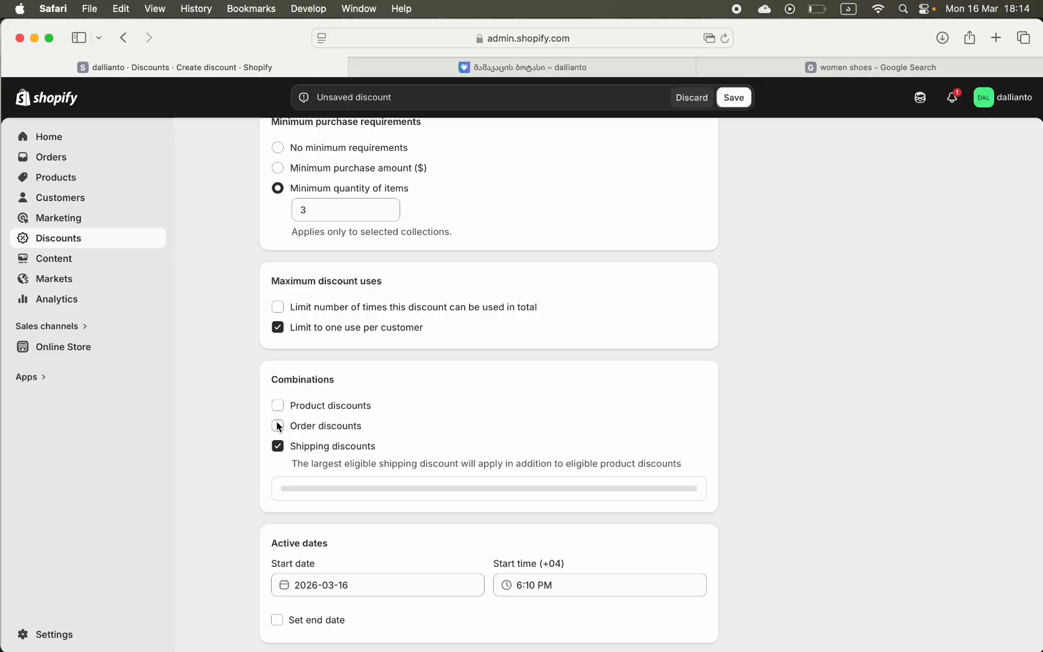
{"action": "left_click", "coordinate": [277, 424]}
{"action": "left_click", "coordinate": [279, 406]}
{"action": "left_click", "coordinate": [279, 406]}
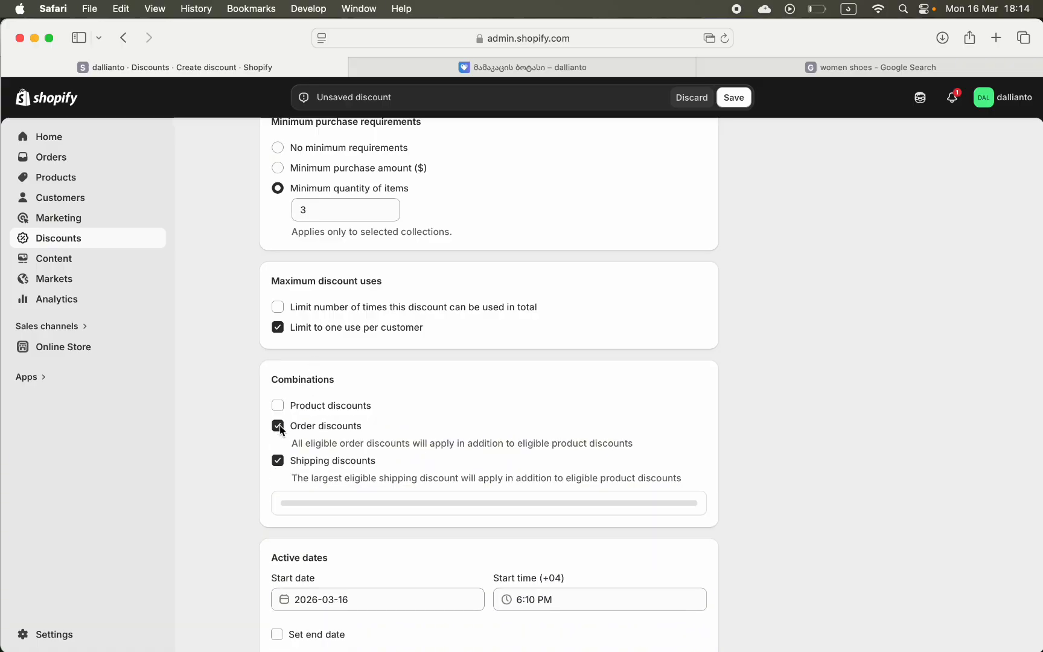
{"action": "left_click", "coordinate": [278, 425]}
{"action": "left_click", "coordinate": [278, 446]}
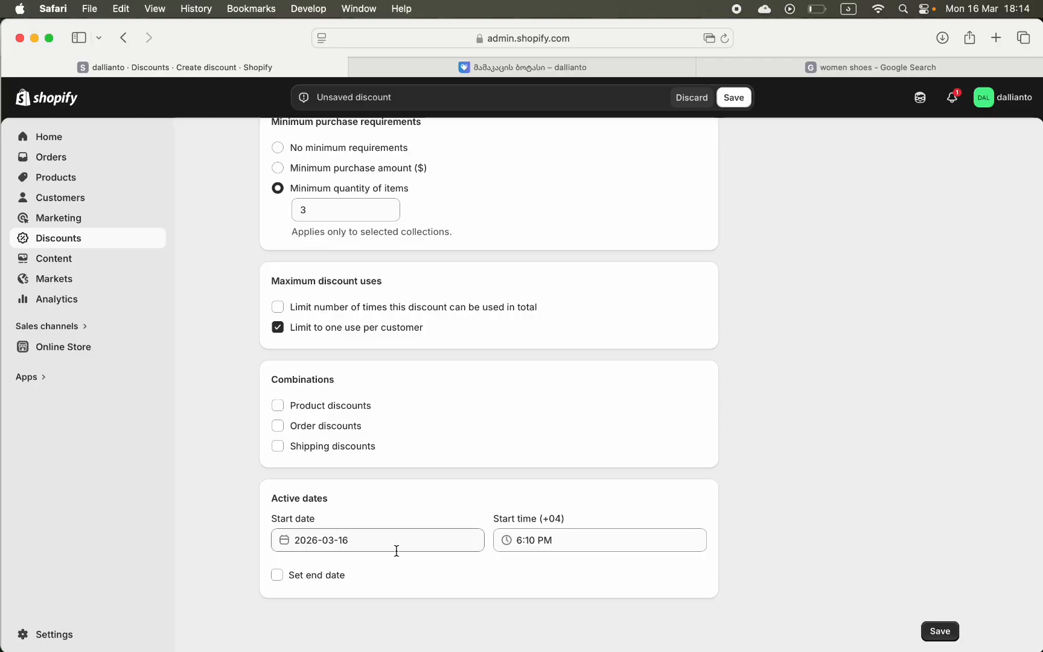
Try out the end date option and save the amount-off-products discount
{"action": "left_click", "coordinate": [277, 575]}
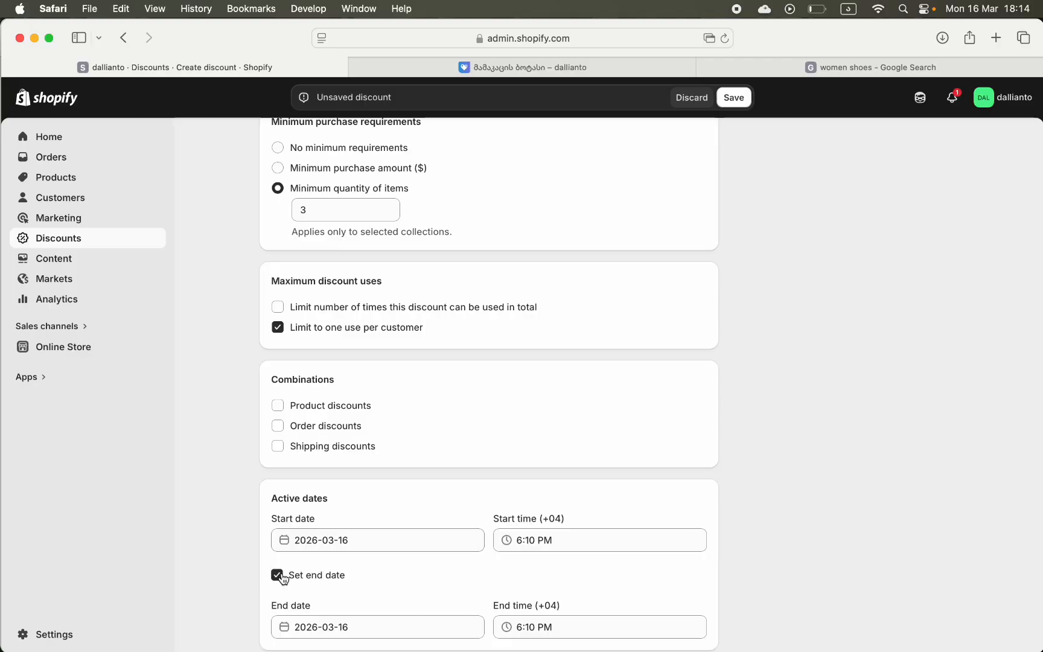
{"action": "scroll", "coordinate": [281, 575], "scroll_direction": "down", "scroll_amount": 2}
{"action": "scroll", "coordinate": [690, 270], "scroll_direction": "up", "scroll_amount": 15}
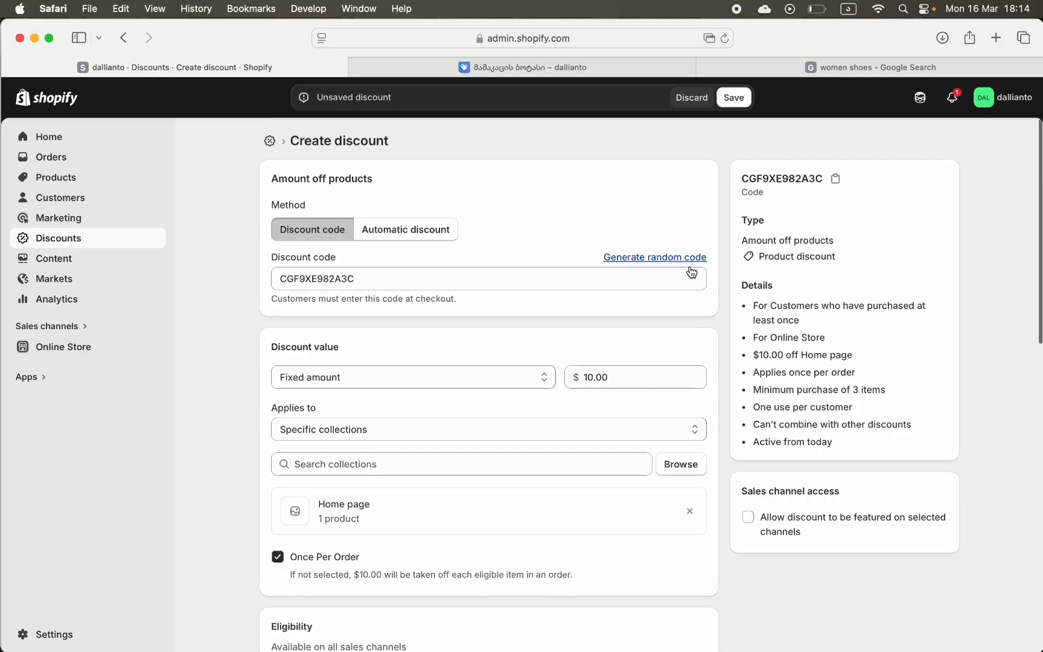
{"action": "left_click", "coordinate": [734, 98]}
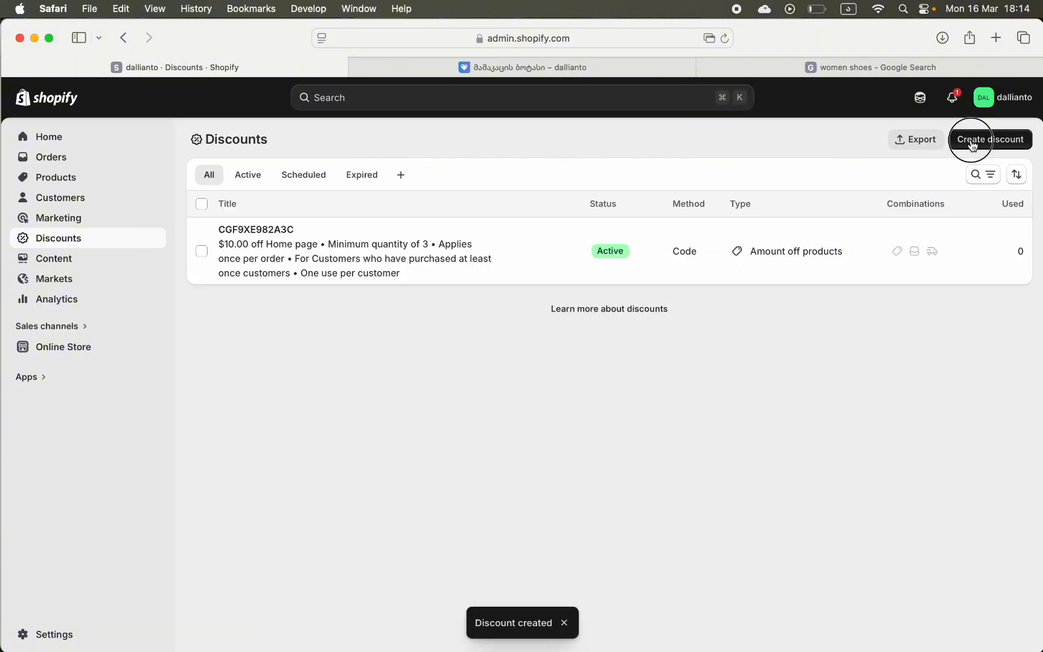
Start a Buy X get Y discount with a randomly generated code and require the customer to buy a quantity of 1
{"action": "left_click", "coordinate": [971, 145]}
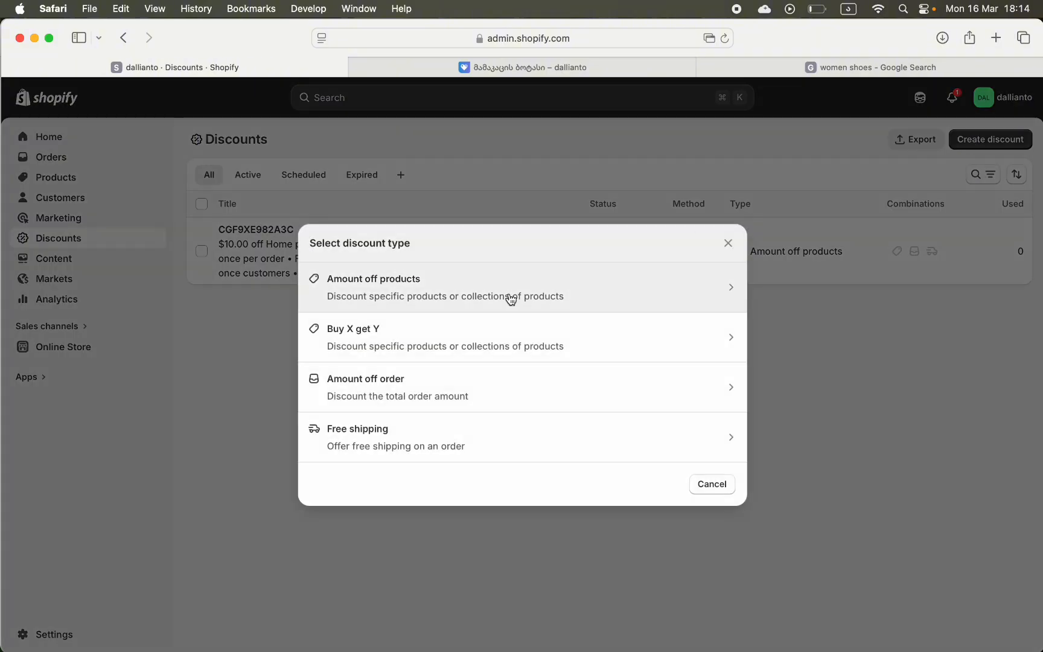
{"action": "left_click", "coordinate": [376, 349]}
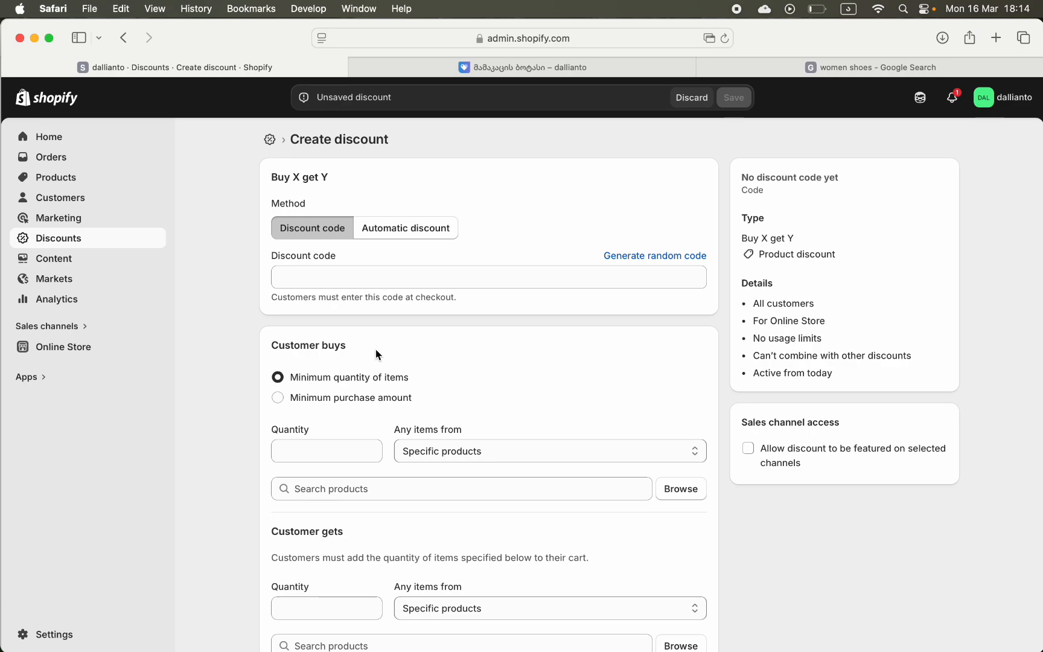
{"action": "scroll", "coordinate": [375, 349], "scroll_direction": "down", "scroll_amount": 3}
{"action": "left_click", "coordinate": [308, 365]}
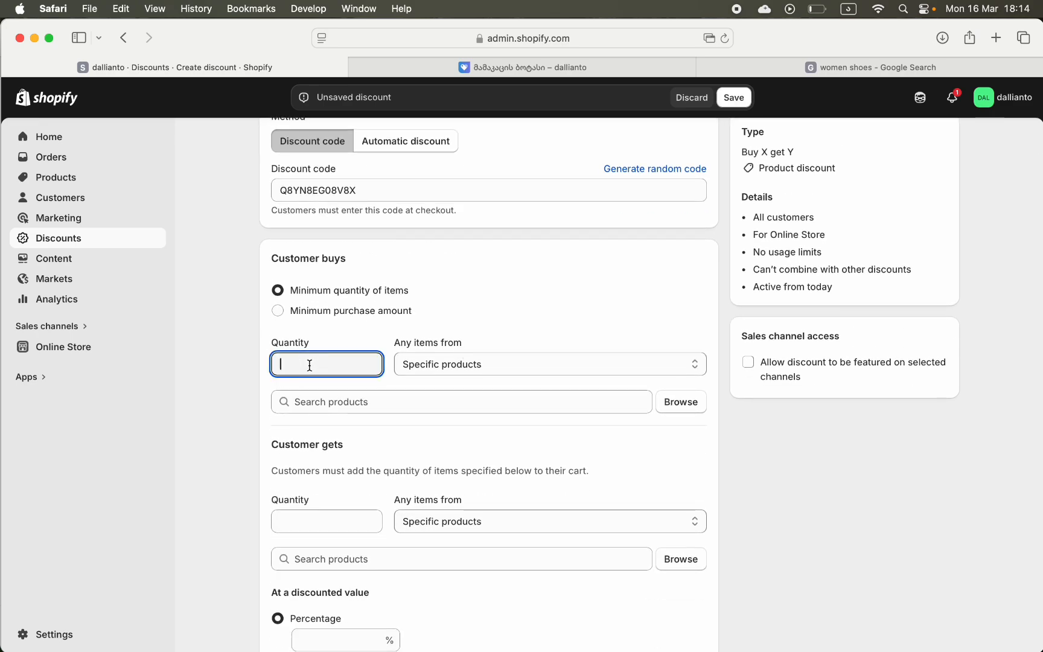
{"action": "type", "text": "1"}
Add only the Green / 42 variant of "მამაკაცის ბოტასი" as the specific product the customer buys
{"action": "left_click", "coordinate": [448, 363]}
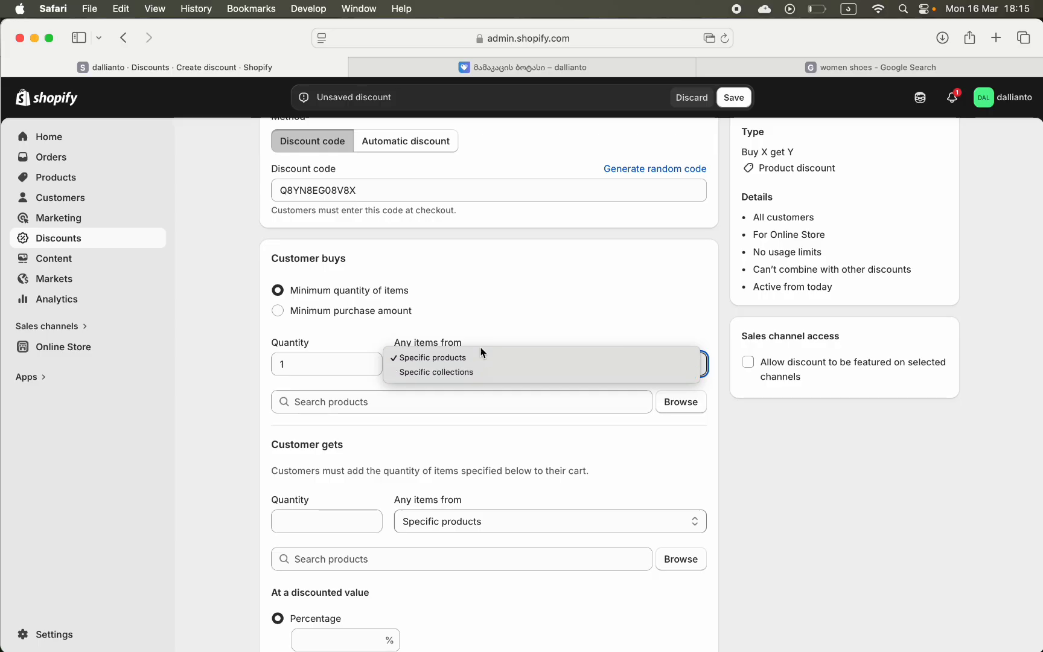
{"action": "left_click", "coordinate": [466, 358]}
{"action": "left_click", "coordinate": [681, 402]}
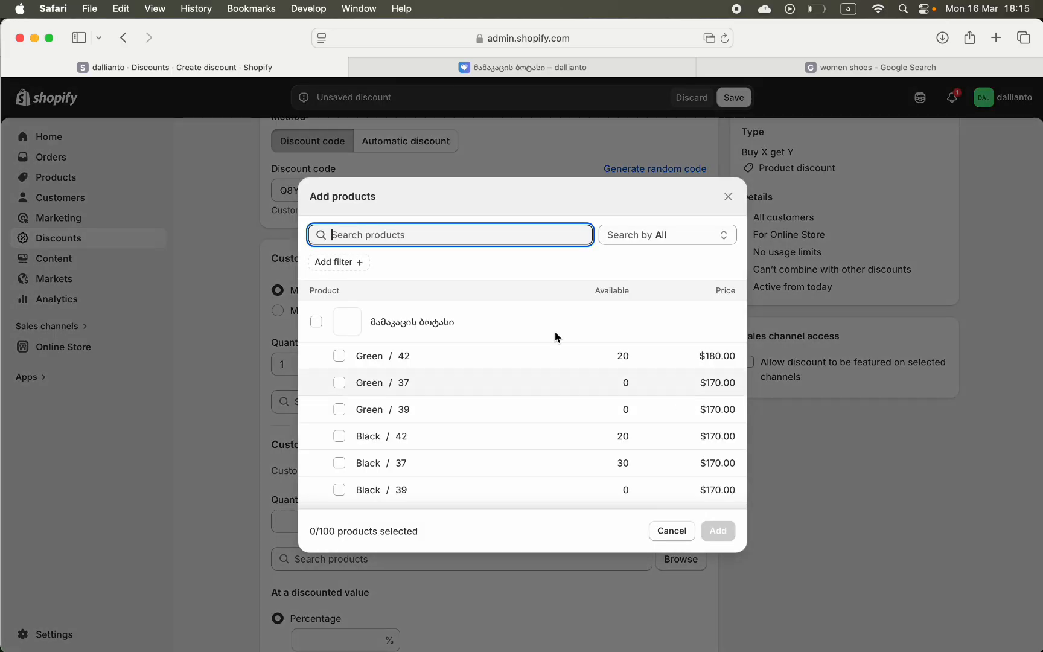
{"action": "left_click", "coordinate": [316, 322]}
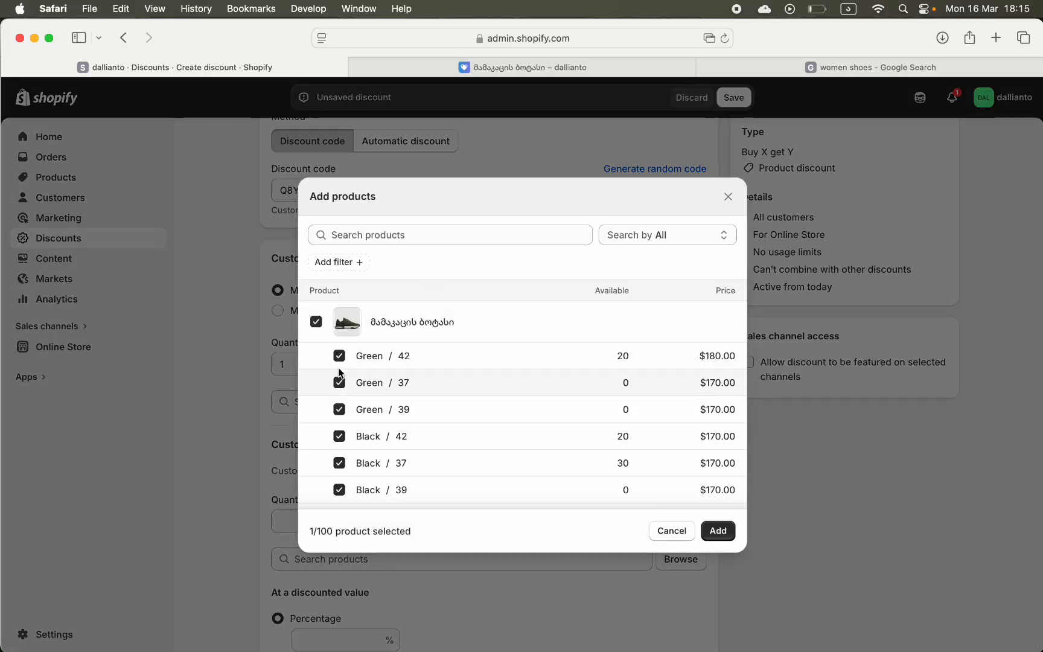
{"action": "left_click", "coordinate": [317, 320]}
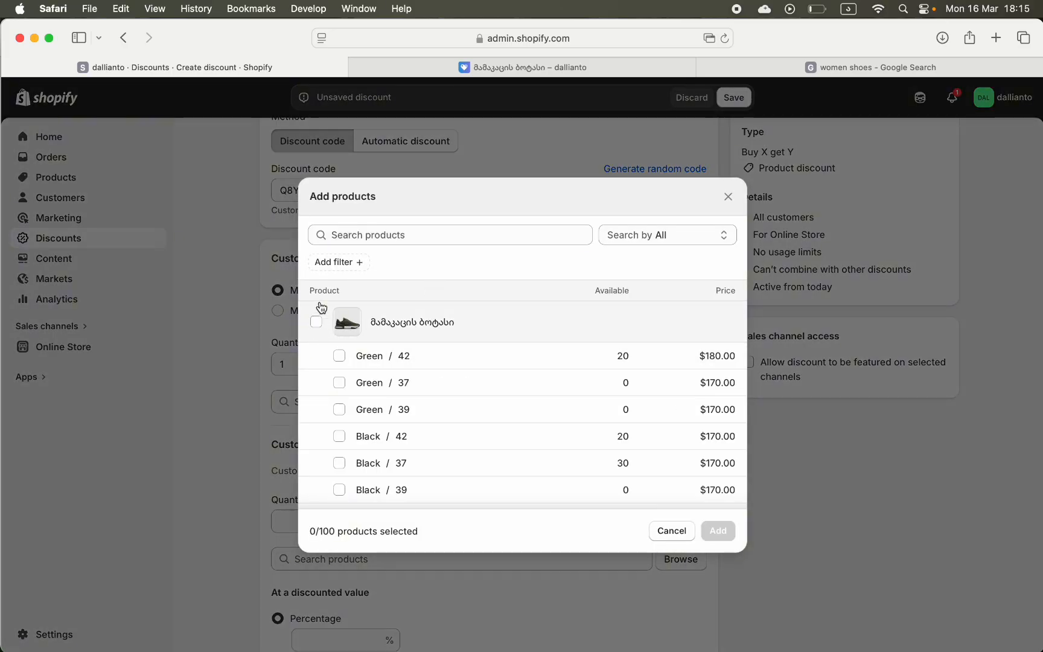
{"action": "left_click", "coordinate": [344, 361]}
{"action": "scroll", "coordinate": [362, 368], "scroll_direction": "down", "scroll_amount": 5}
{"action": "scroll", "coordinate": [374, 371], "scroll_direction": "up", "scroll_amount": 5}
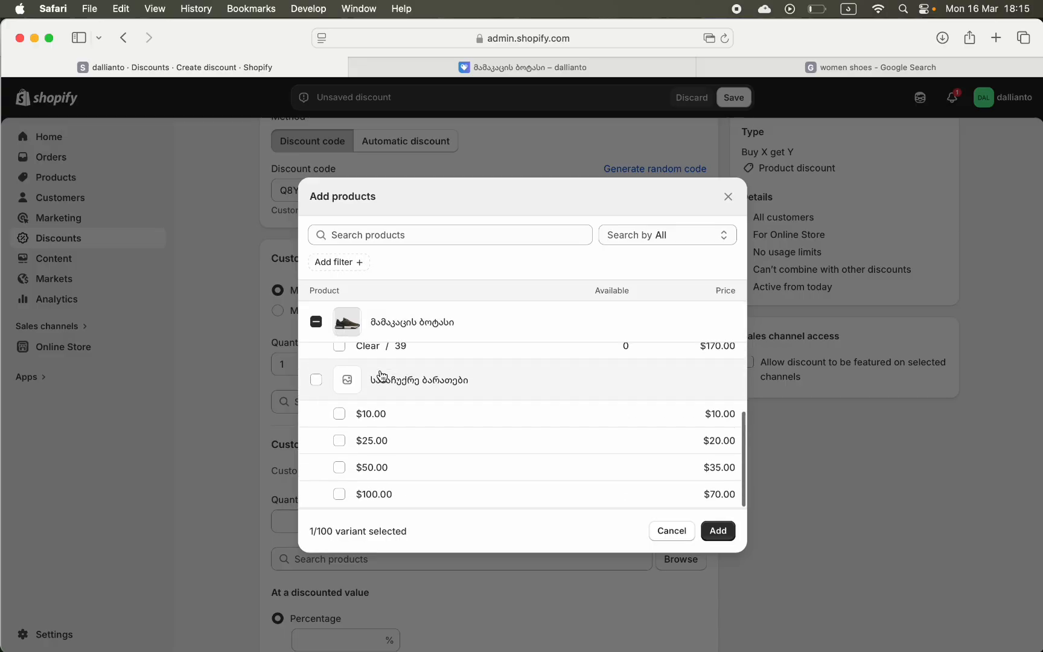
{"action": "left_click", "coordinate": [722, 531]}
Set the quantity the customer gets to 1 and add the $10.00 variant of "სასაჩუქრე ბარათები" as that product
{"action": "scroll", "coordinate": [575, 378], "scroll_direction": "down", "scroll_amount": 5}
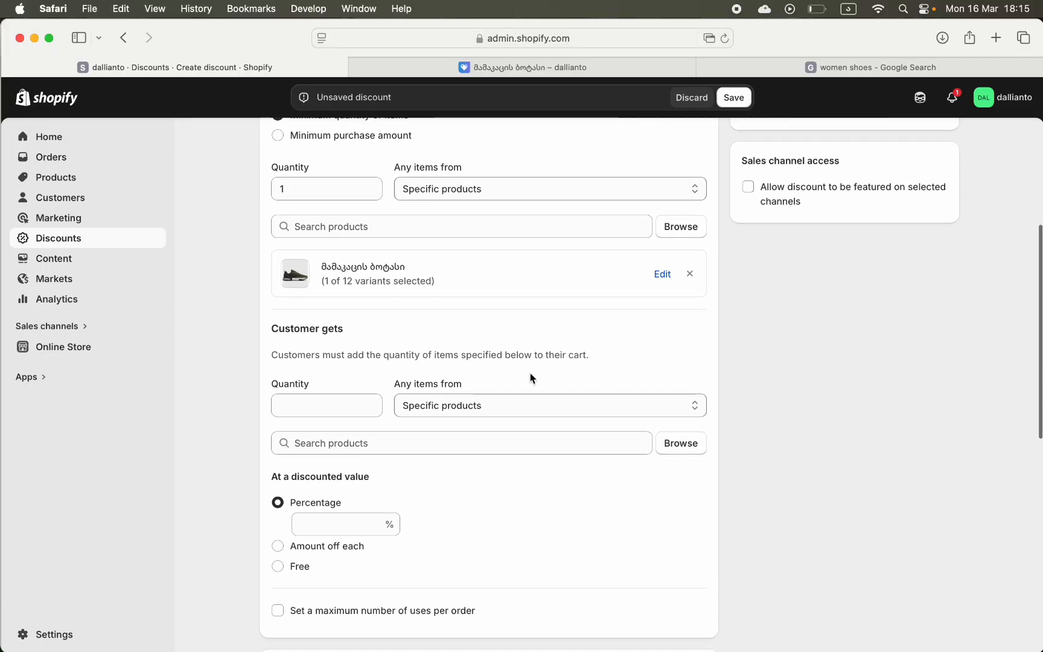
{"action": "left_click", "coordinate": [315, 404]}
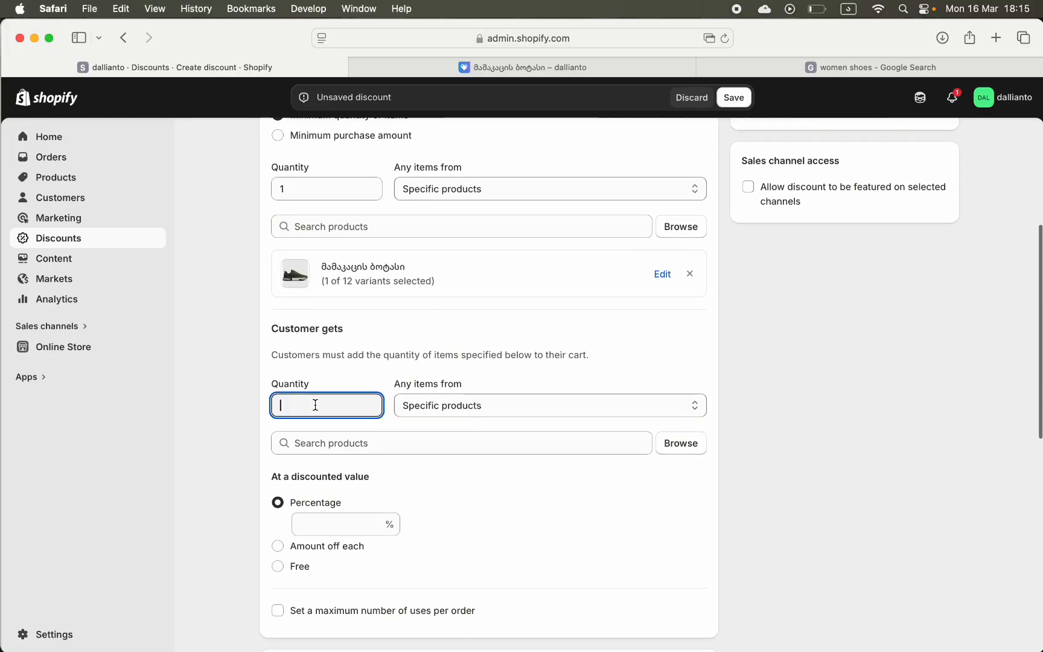
{"action": "type", "text": "1"}
{"action": "left_click", "coordinate": [435, 440]}
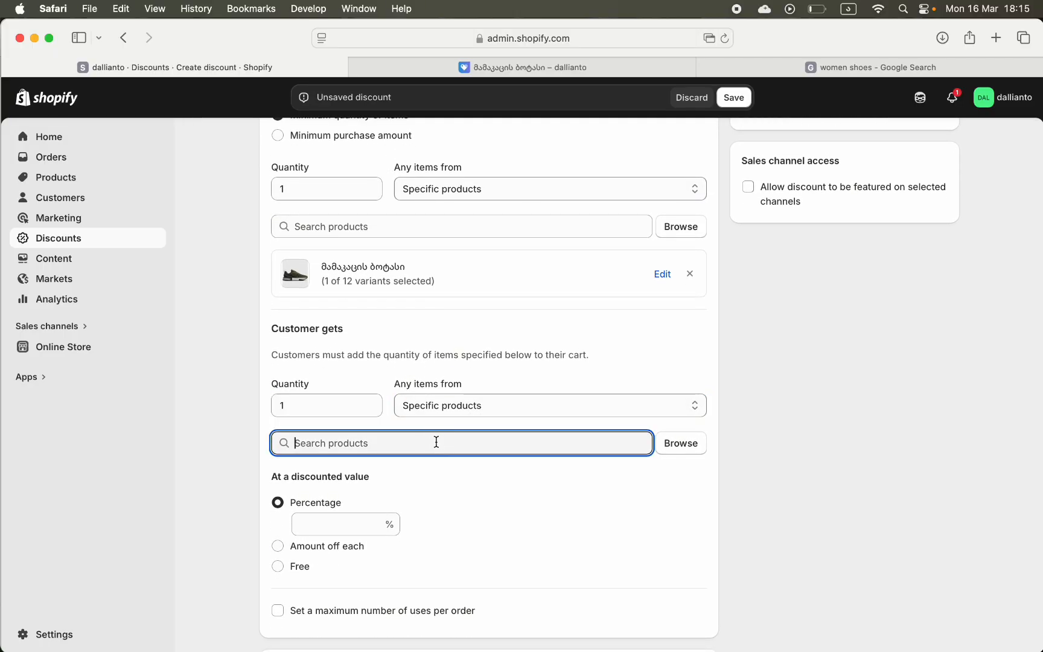
{"action": "left_click", "coordinate": [693, 444]}
{"action": "scroll", "coordinate": [450, 356], "scroll_direction": "down", "scroll_amount": 1}
{"action": "scroll", "coordinate": [450, 356], "scroll_direction": "down", "scroll_amount": 5}
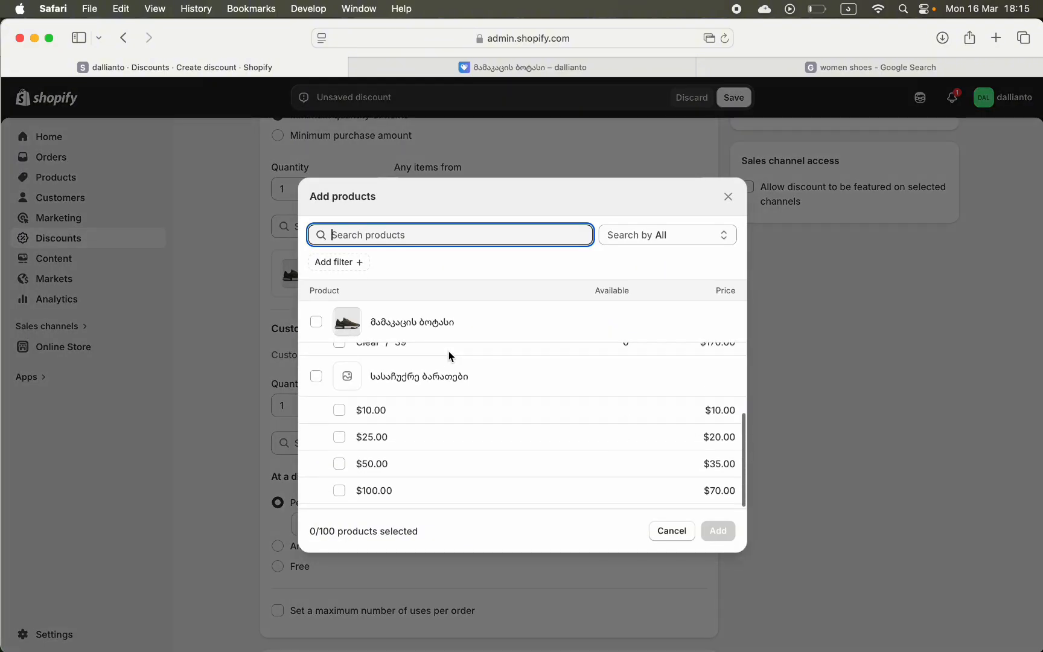
{"action": "scroll", "coordinate": [443, 454], "scroll_direction": "up", "scroll_amount": 1}
{"action": "scroll", "coordinate": [442, 456], "scroll_direction": "down", "scroll_amount": 1}
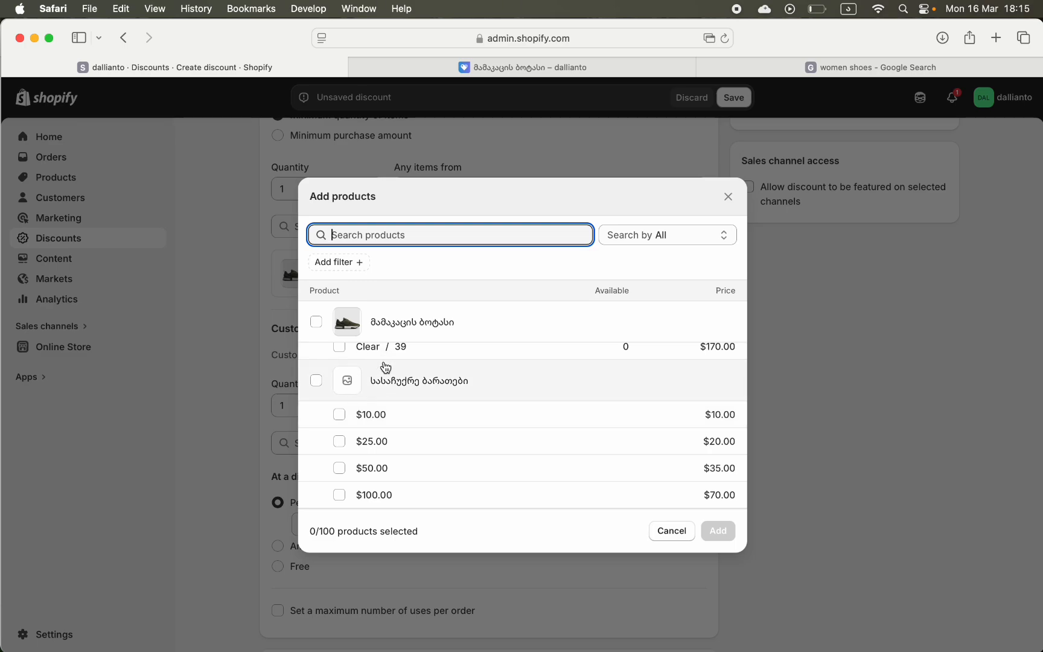
{"action": "left_click", "coordinate": [339, 414]}
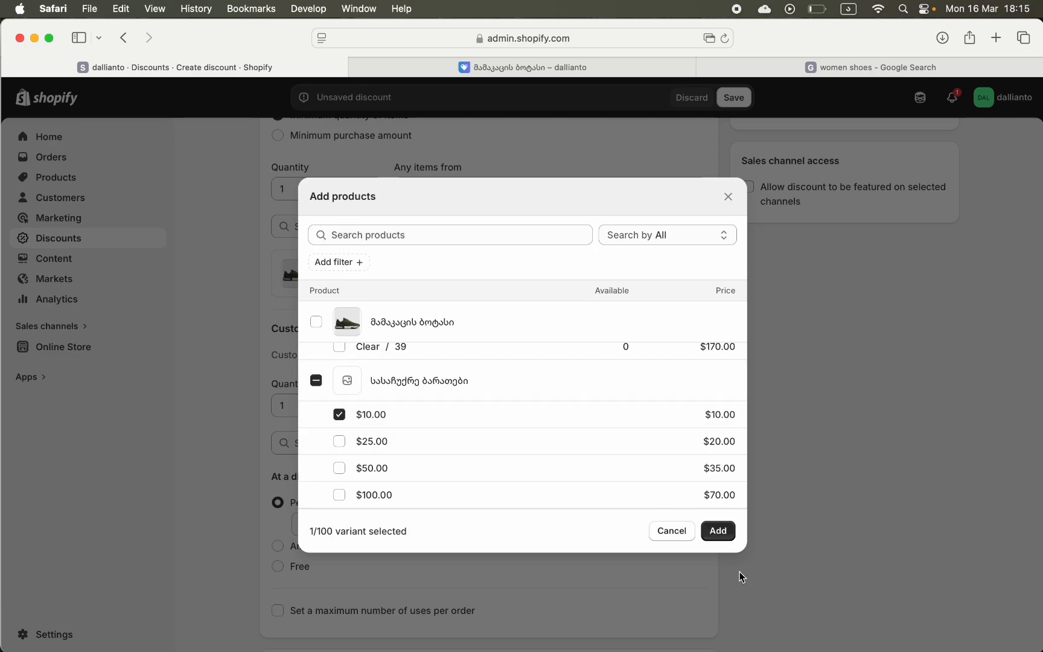
{"action": "left_click", "coordinate": [717, 531]}
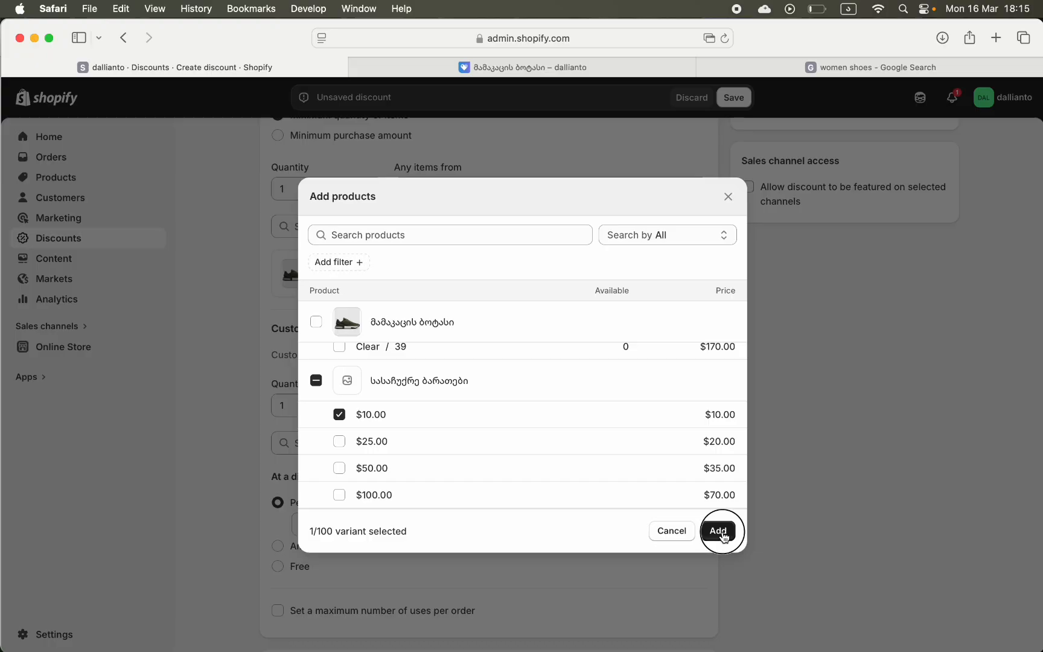
Set the discounted value of the item the customer gets to Free, after trying Amount off each
{"action": "scroll", "coordinate": [526, 303], "scroll_direction": "up", "scroll_amount": 3}
{"action": "scroll", "coordinate": [489, 396], "scroll_direction": "down", "scroll_amount": 5}
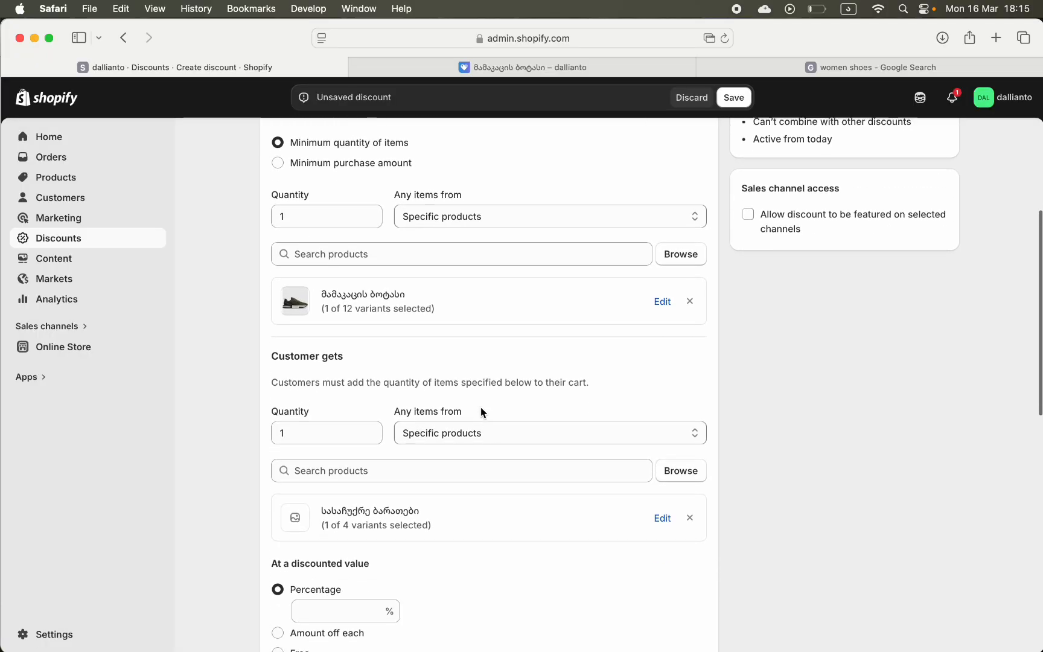
{"action": "scroll", "coordinate": [286, 371], "scroll_direction": "down", "scroll_amount": 1}
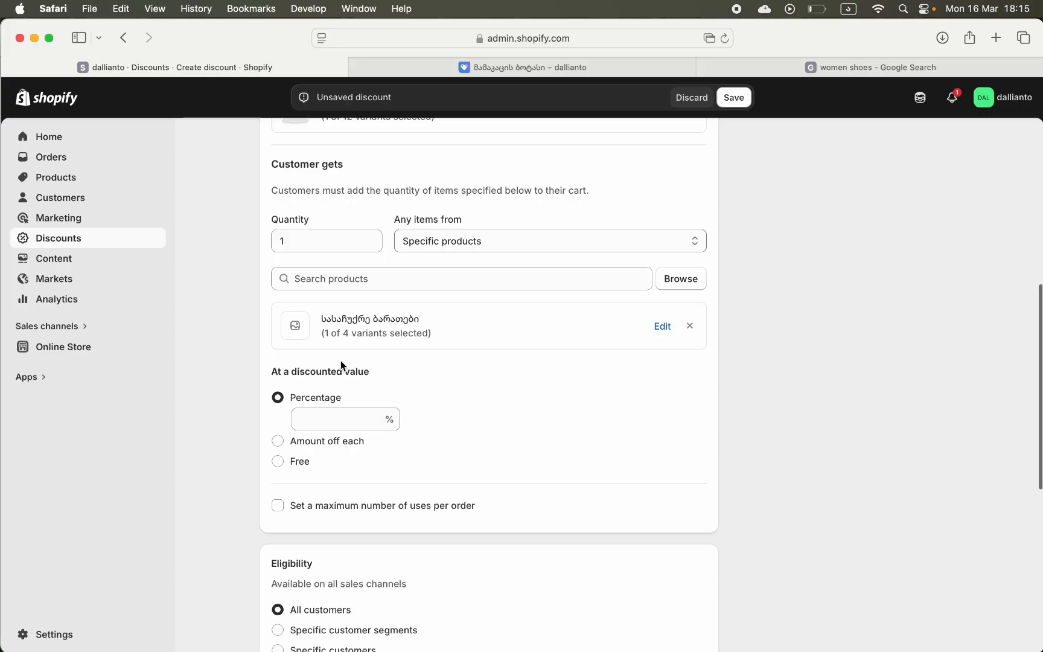
{"action": "left_click", "coordinate": [320, 442]}
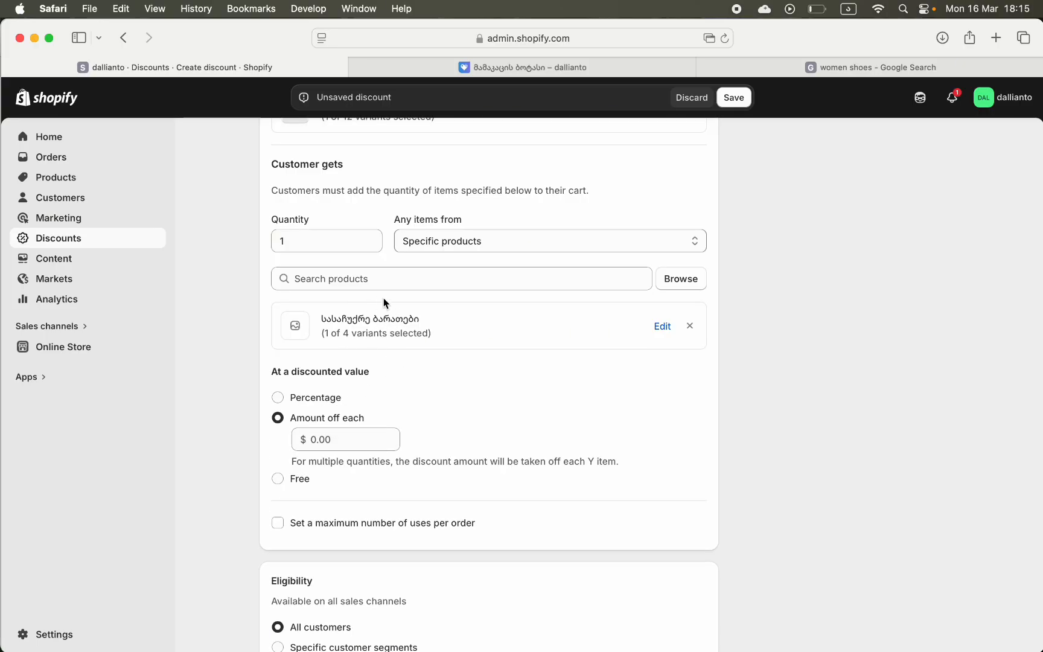
{"action": "left_click", "coordinate": [279, 479]}
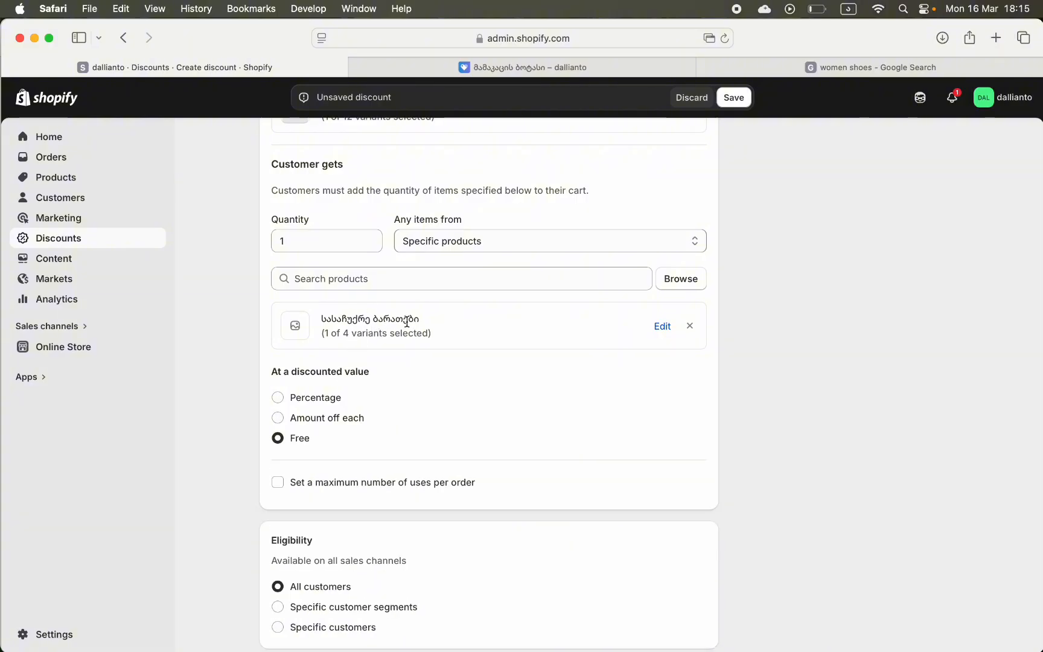
Try the specific customer segments and specific customers eligibility options, and return eligibility to all customers
{"action": "scroll", "coordinate": [433, 309], "scroll_direction": "down", "scroll_amount": 5}
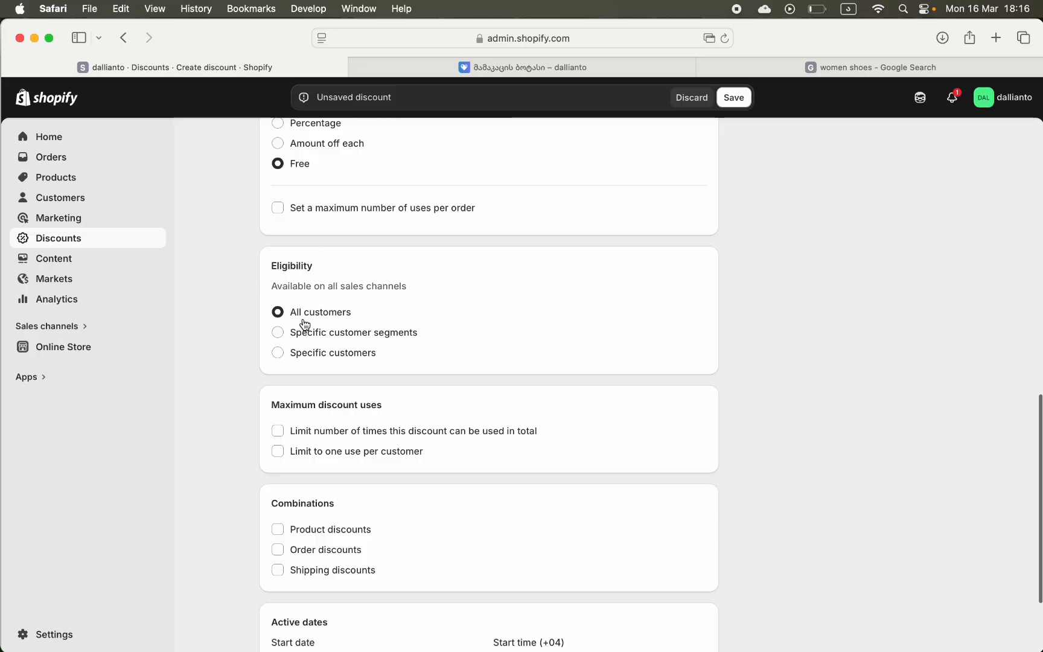
{"action": "left_click", "coordinate": [284, 333]}
{"action": "left_click", "coordinate": [302, 355]}
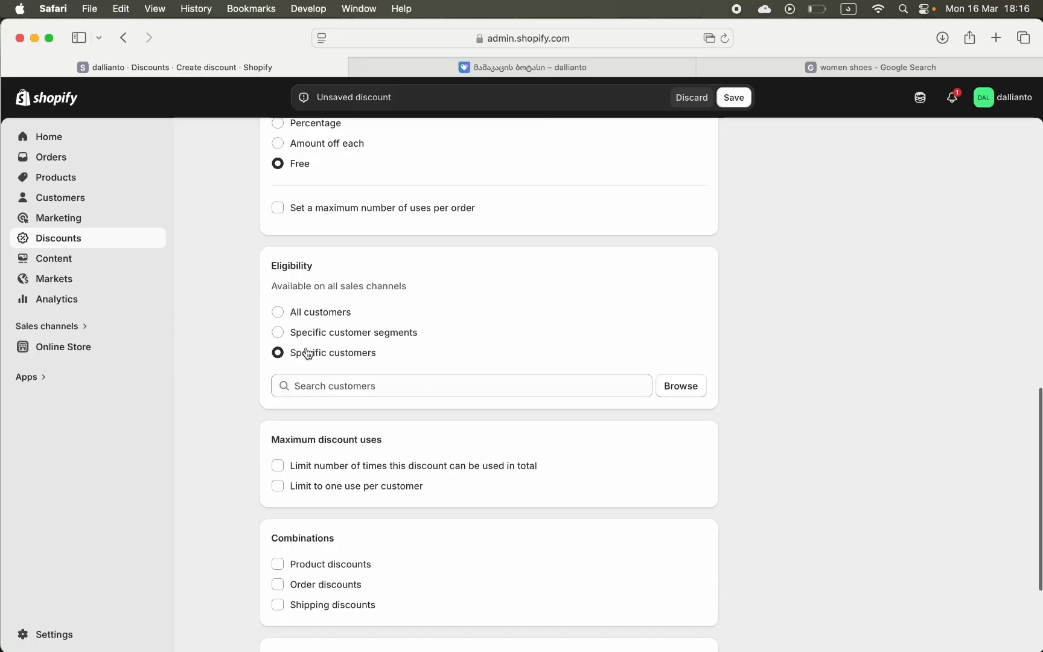
{"action": "left_click", "coordinate": [279, 312]}
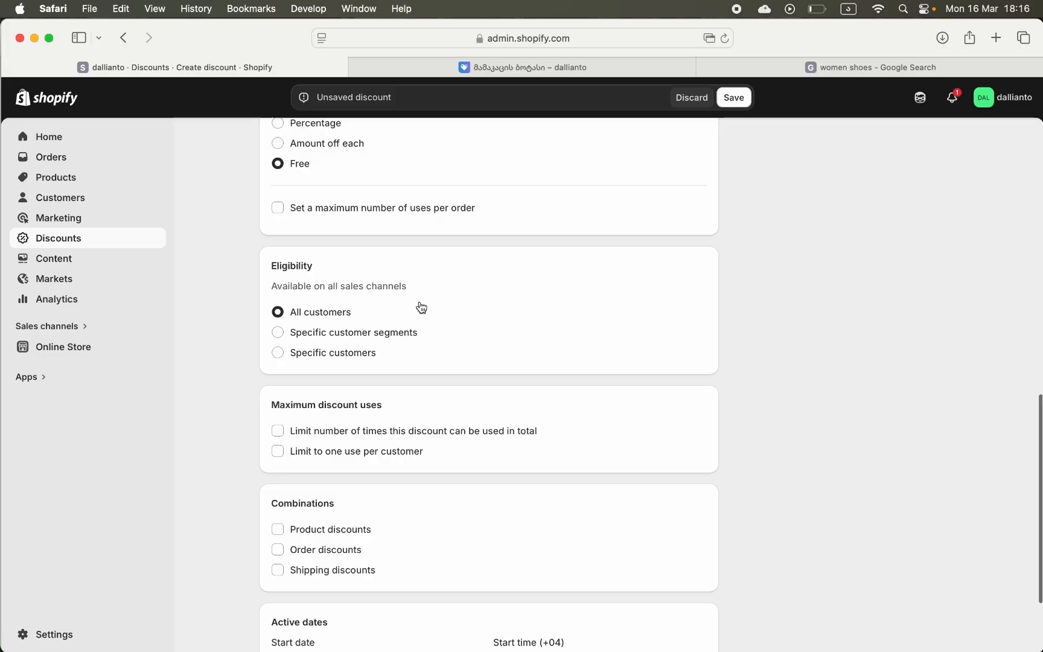
Limit the Buy X get Y discount to one use per customer, after trying the total usage limit option
{"action": "scroll", "coordinate": [425, 328], "scroll_direction": "down", "scroll_amount": 3}
{"action": "left_click", "coordinate": [277, 308]}
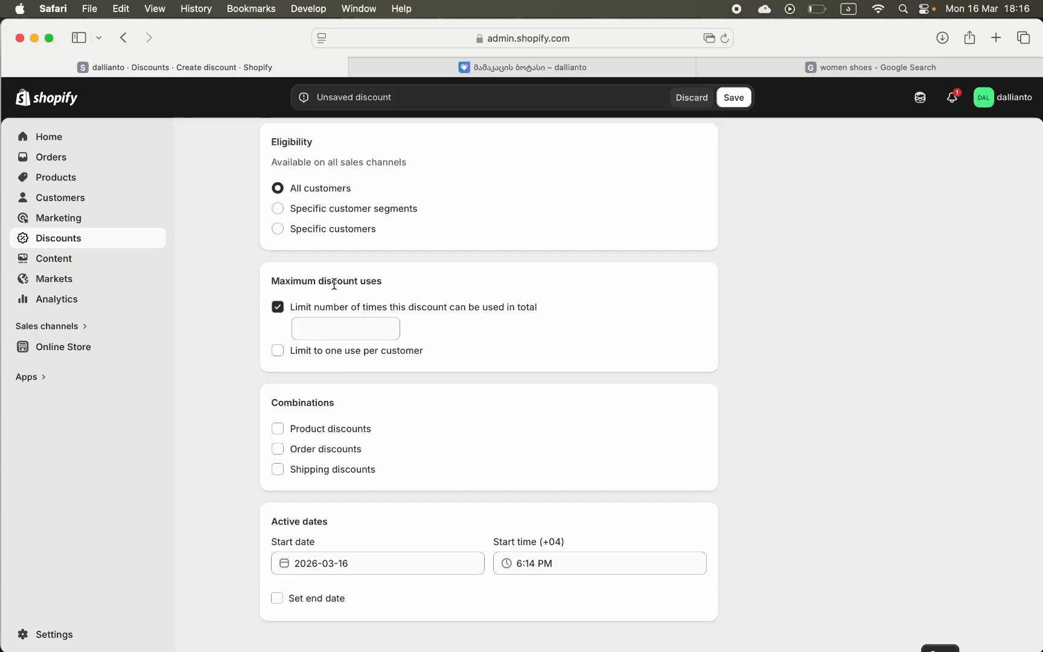
{"action": "left_click", "coordinate": [277, 308]}
{"action": "left_click", "coordinate": [277, 328]}
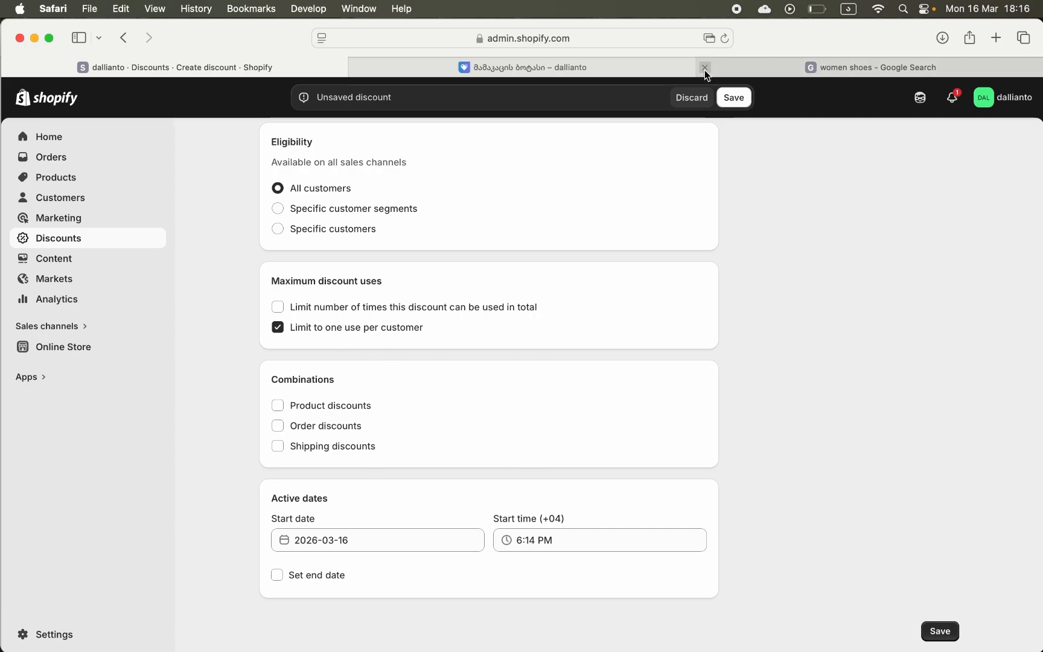
Save the Buy X get Y discount and start an Amount off order discount with a randomly generated code
{"action": "left_click", "coordinate": [734, 98]}
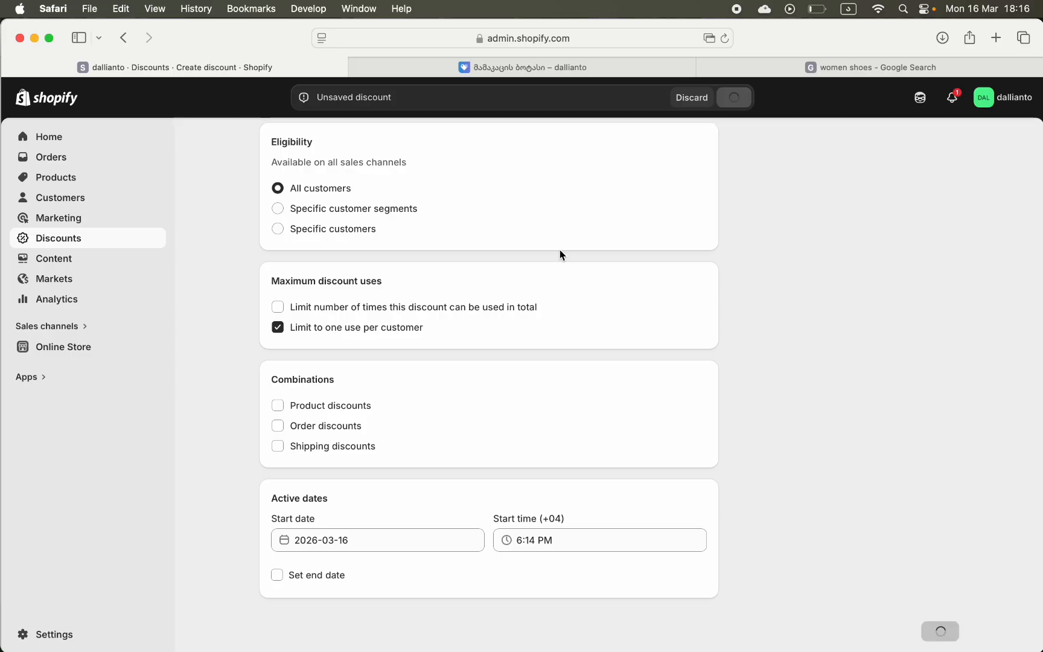
{"action": "left_click", "coordinate": [984, 145]}
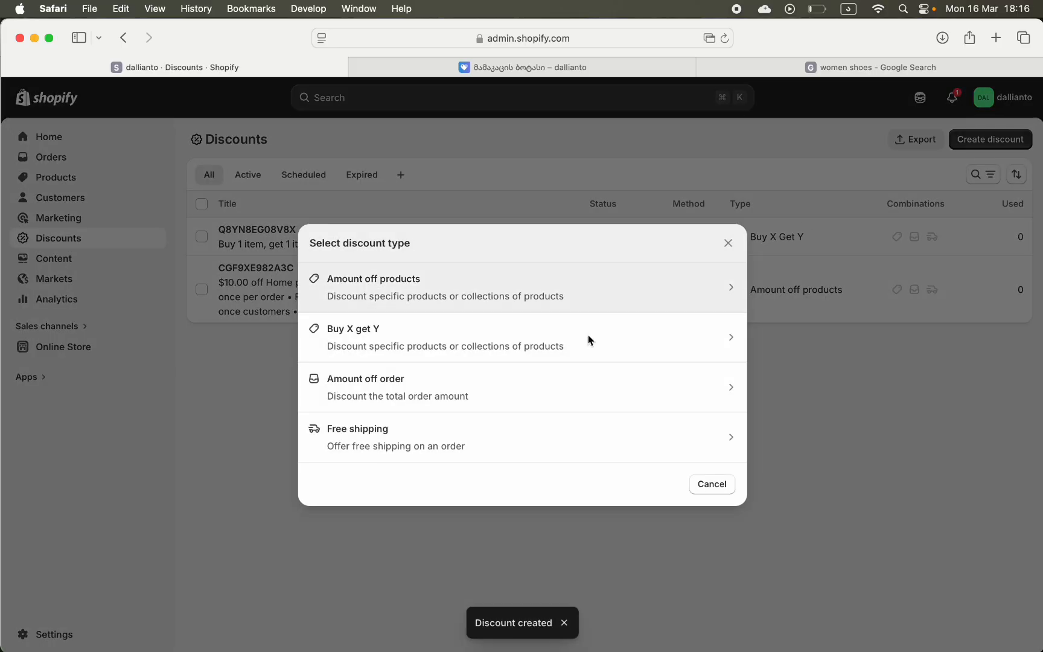
{"action": "left_click", "coordinate": [481, 391]}
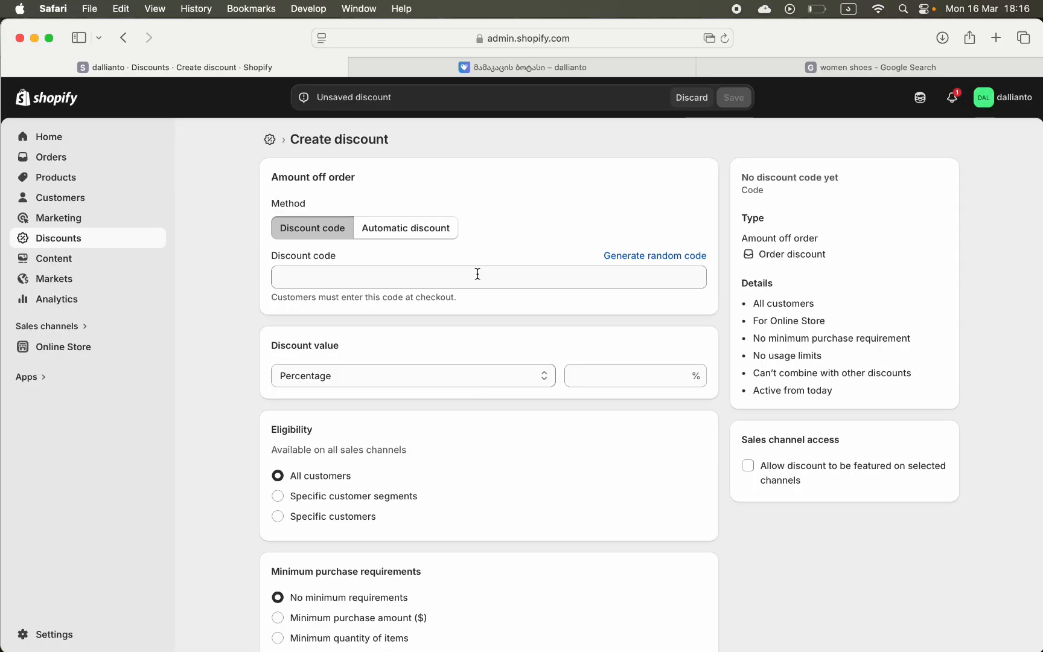
{"action": "scroll", "coordinate": [478, 274], "scroll_direction": "down", "scroll_amount": 1}
{"action": "left_click", "coordinate": [441, 254]}
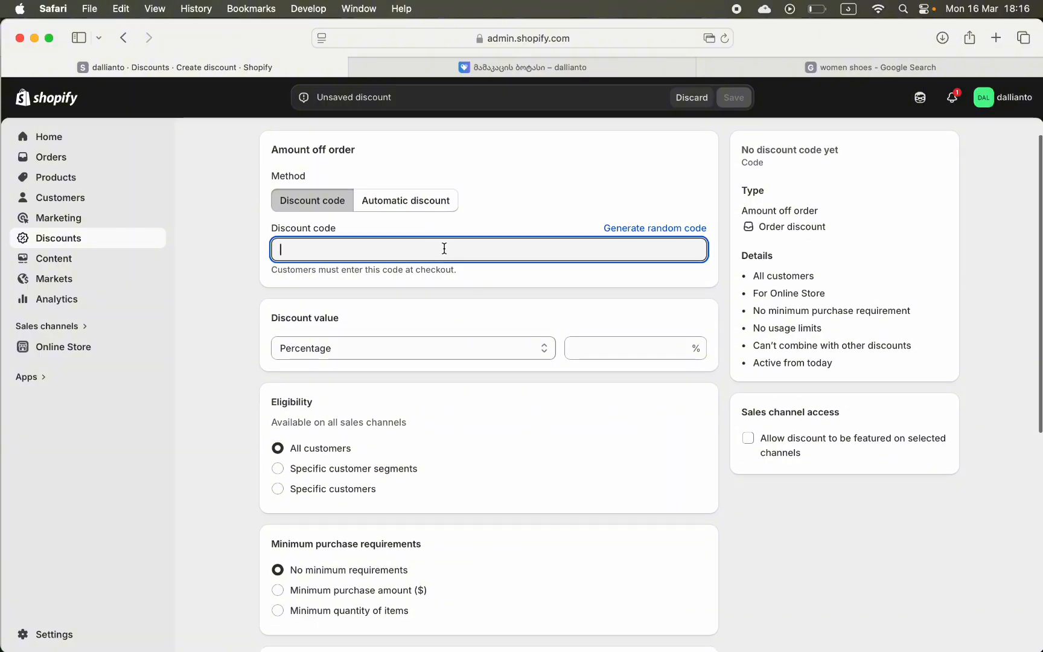
{"action": "left_click", "coordinate": [626, 227]}
Set the order discount's value to 20 percent and save the Amount off order discount
{"action": "scroll", "coordinate": [527, 269], "scroll_direction": "down", "scroll_amount": 3}
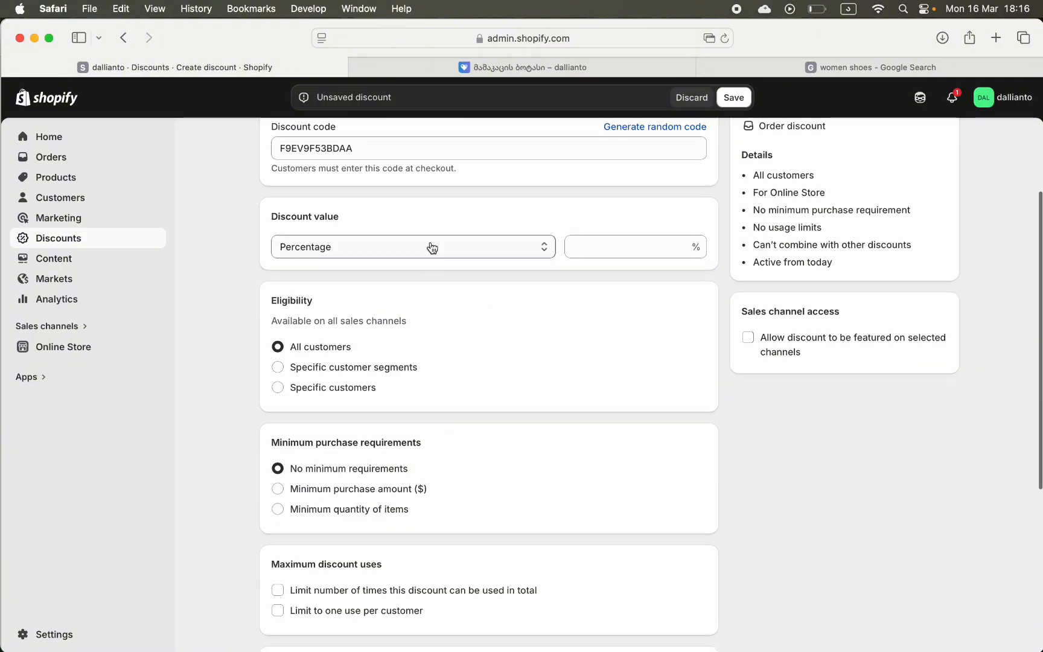
{"action": "scroll", "coordinate": [429, 244], "scroll_direction": "down", "scroll_amount": 4}
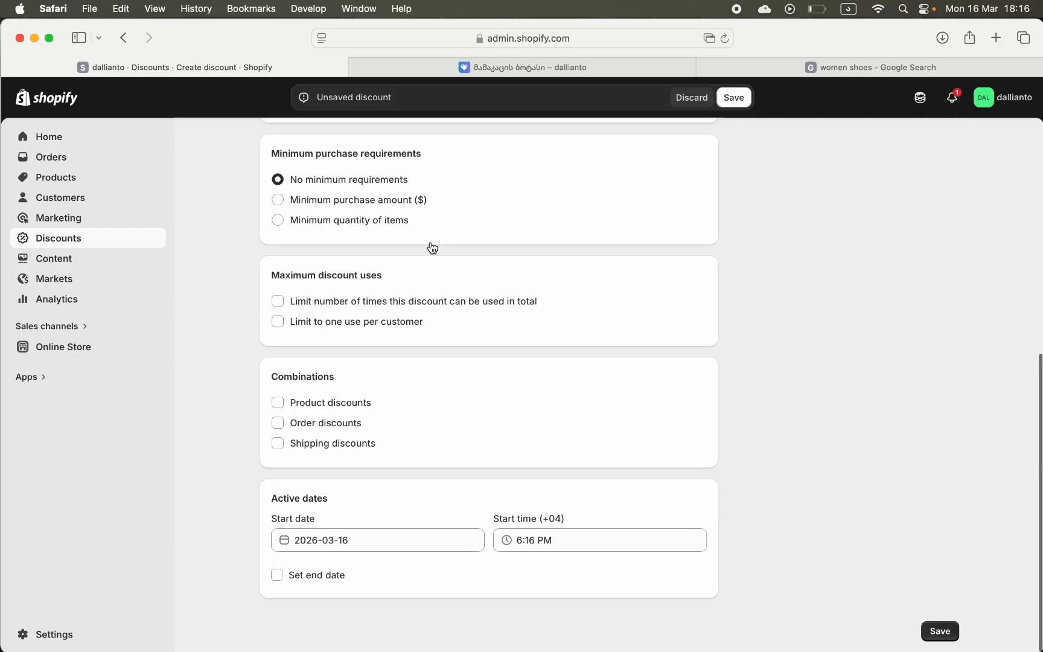
{"action": "scroll", "coordinate": [429, 244], "scroll_direction": "up", "scroll_amount": 5}
{"action": "scroll", "coordinate": [429, 241], "scroll_direction": "up", "scroll_amount": 3}
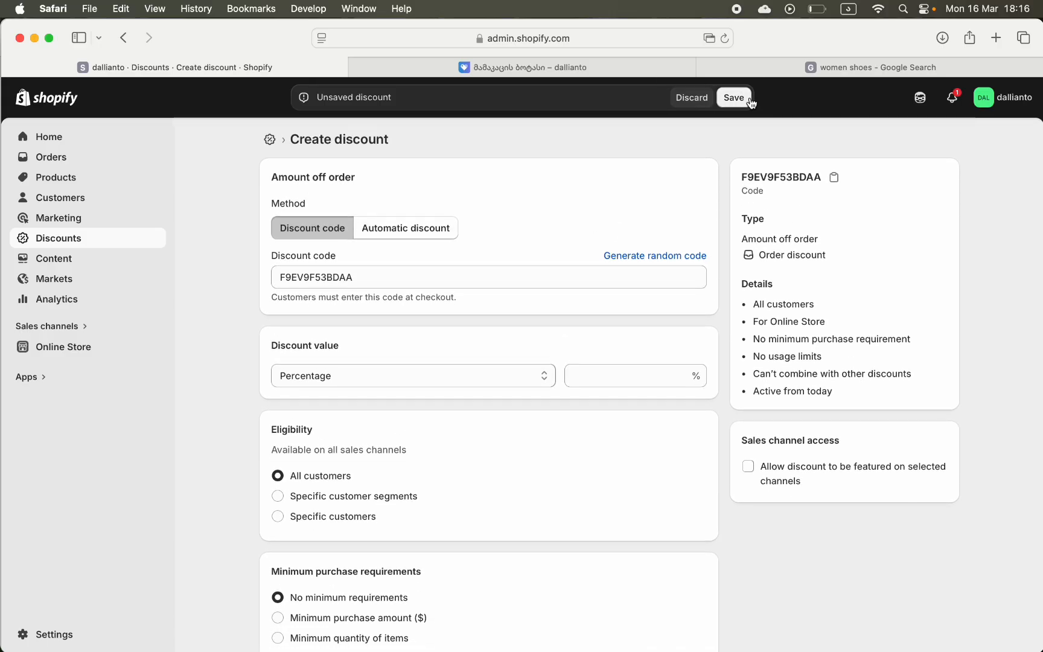
{"action": "left_click", "coordinate": [748, 101]}
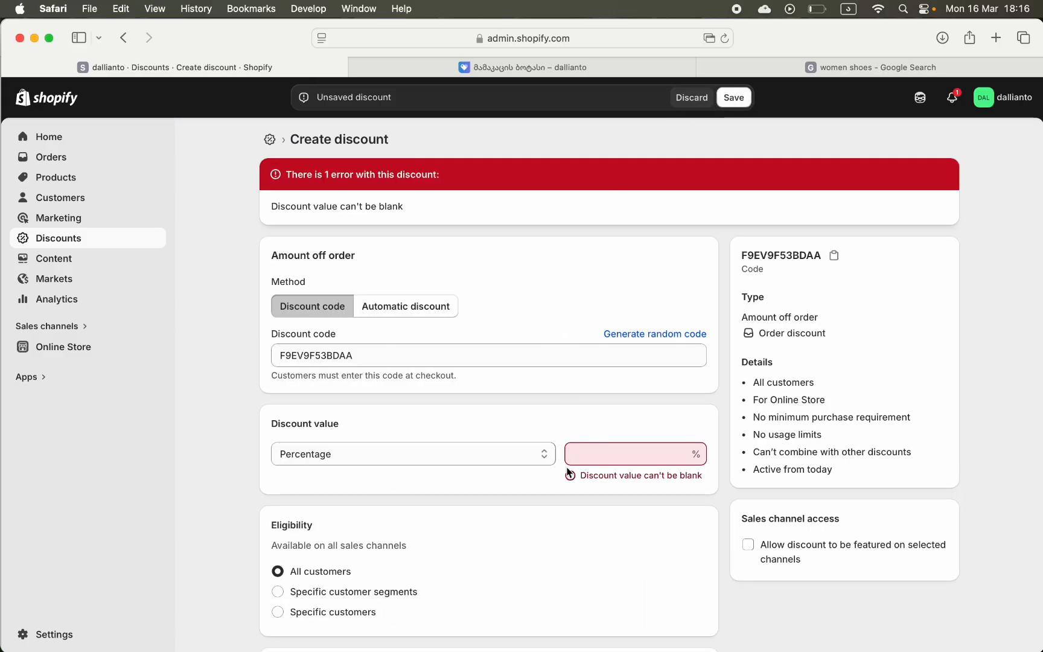
{"action": "left_click", "coordinate": [603, 459]}
{"action": "type", "text": "20"}
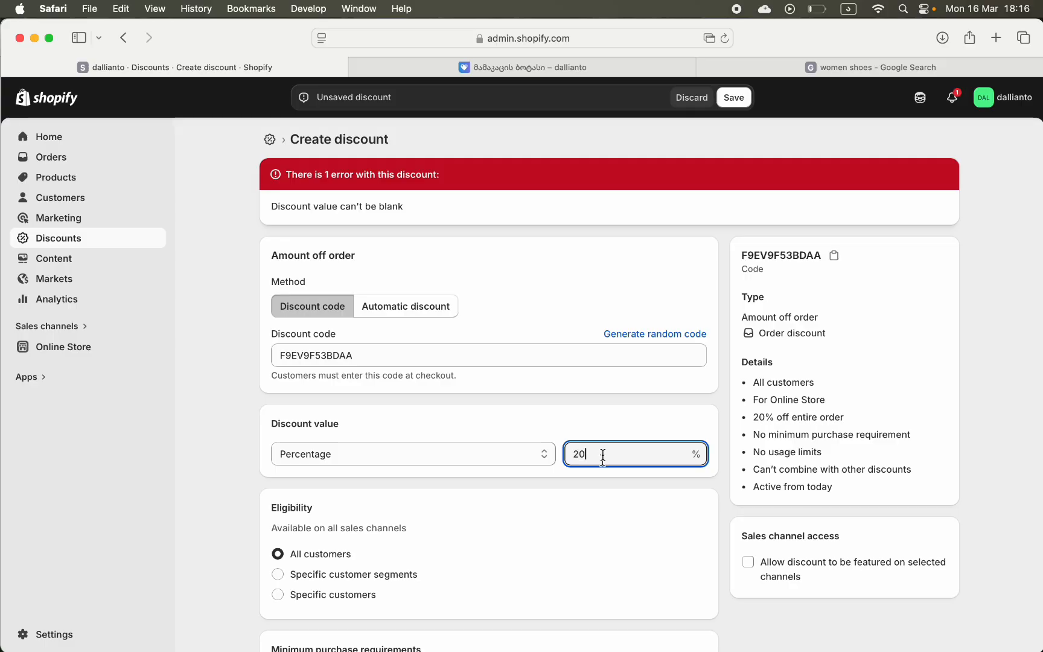
{"action": "left_click", "coordinate": [733, 98]}
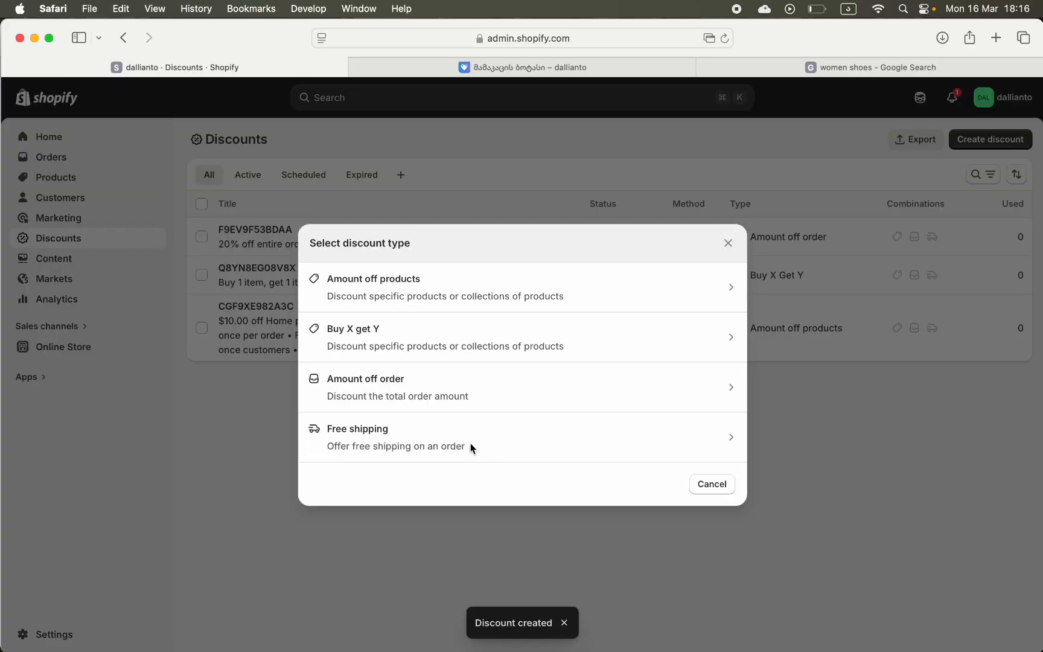
Start a new Free shipping discount and generate a random discount code for it
{"action": "left_click", "coordinate": [470, 443]}
{"action": "scroll", "coordinate": [516, 233], "scroll_direction": "down", "scroll_amount": 10}
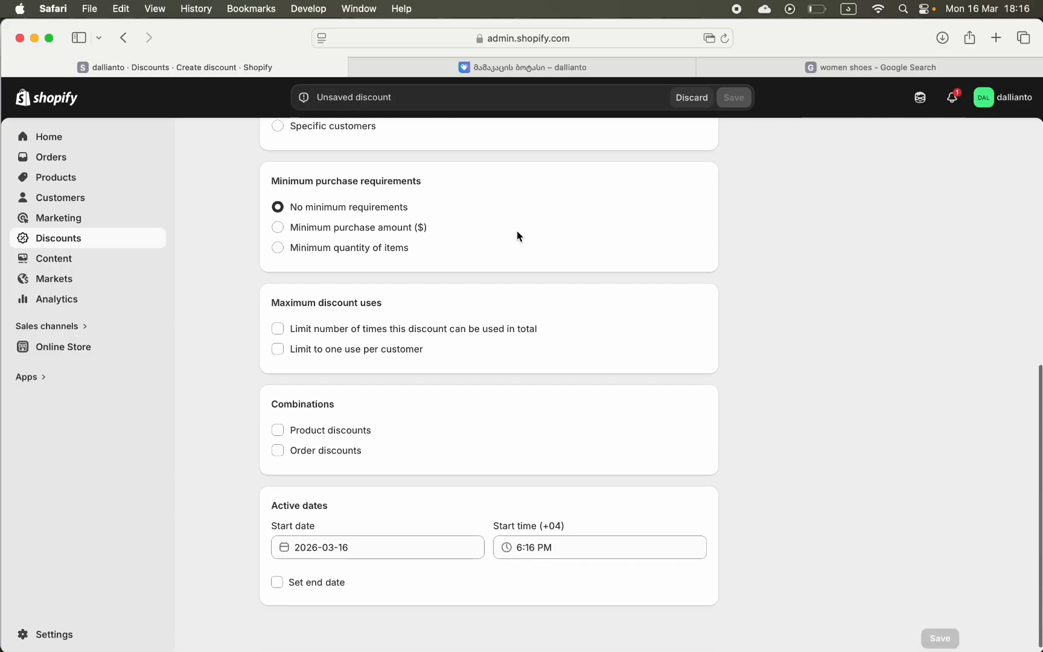
{"action": "scroll", "coordinate": [516, 231], "scroll_direction": "up", "scroll_amount": 10}
{"action": "left_click", "coordinate": [609, 254]}
Restrict the free shipping discount to selected countries and add Georgia as the country
{"action": "scroll", "coordinate": [503, 317], "scroll_direction": "down", "scroll_amount": 3}
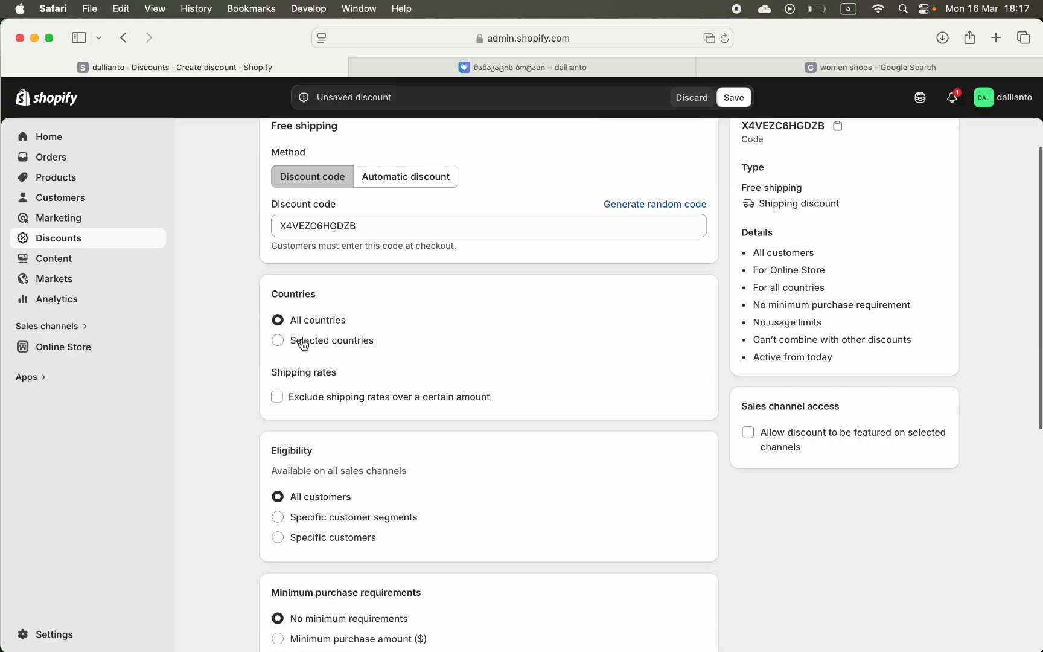
{"action": "left_click", "coordinate": [303, 342]}
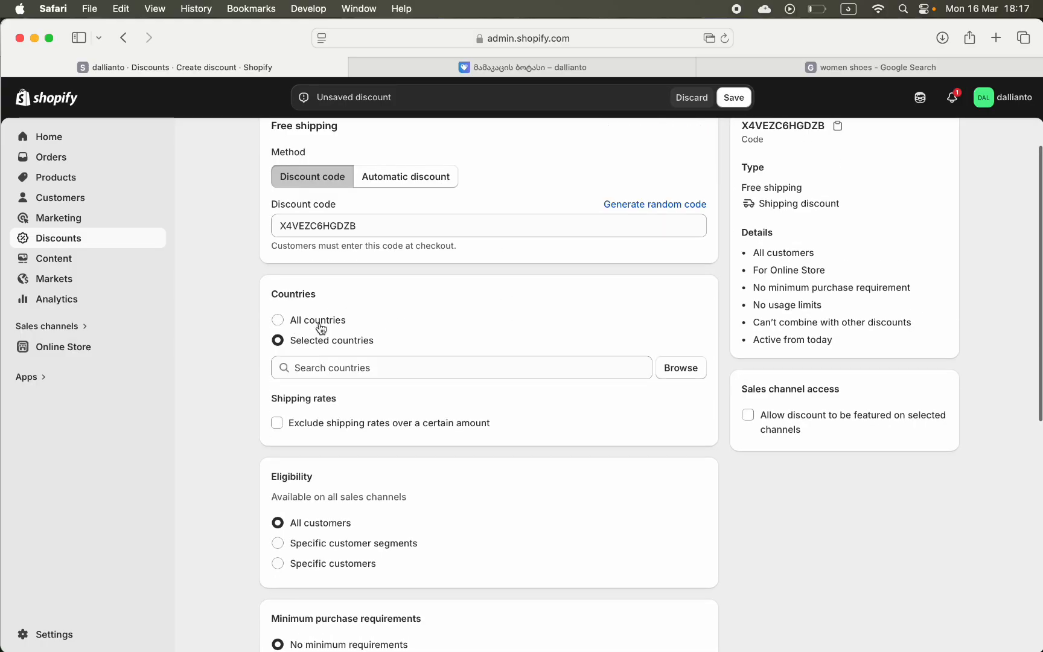
{"action": "left_click", "coordinate": [681, 368]}
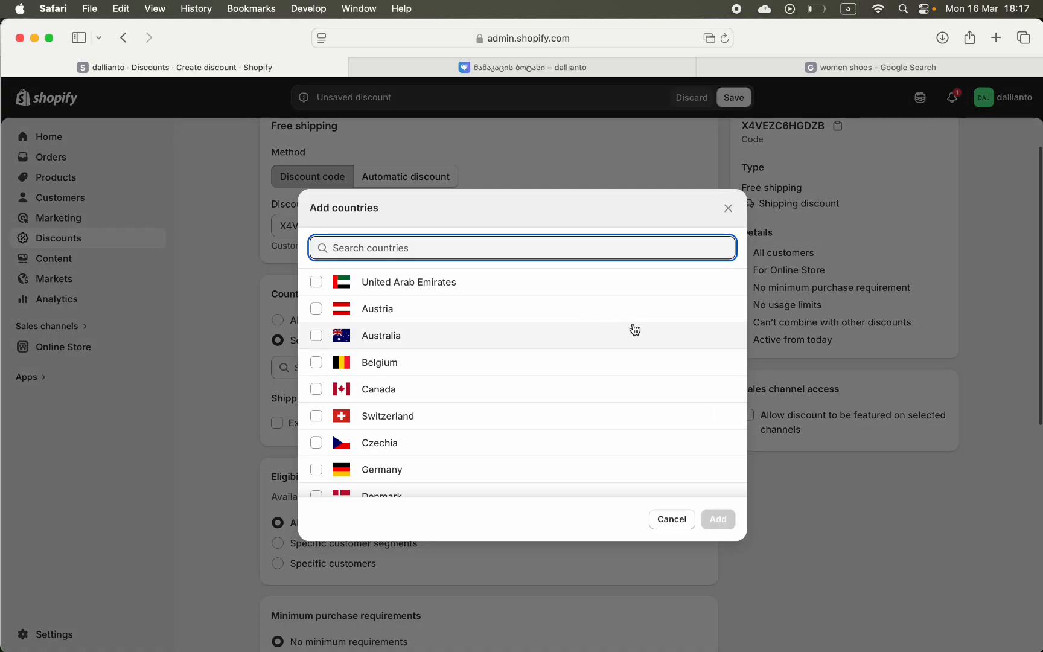
{"action": "type", "text": "გნ"}
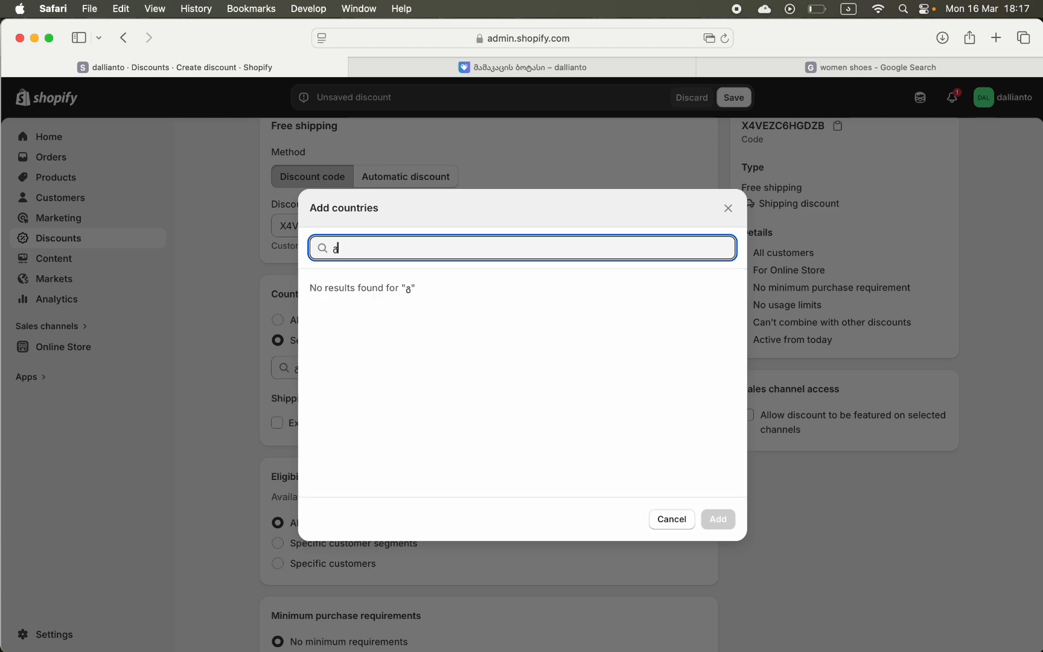
{"action": "key", "text": "BackSpace"}
{"action": "key", "text": "ctrl+space"}
{"action": "type", "text": "geo"}
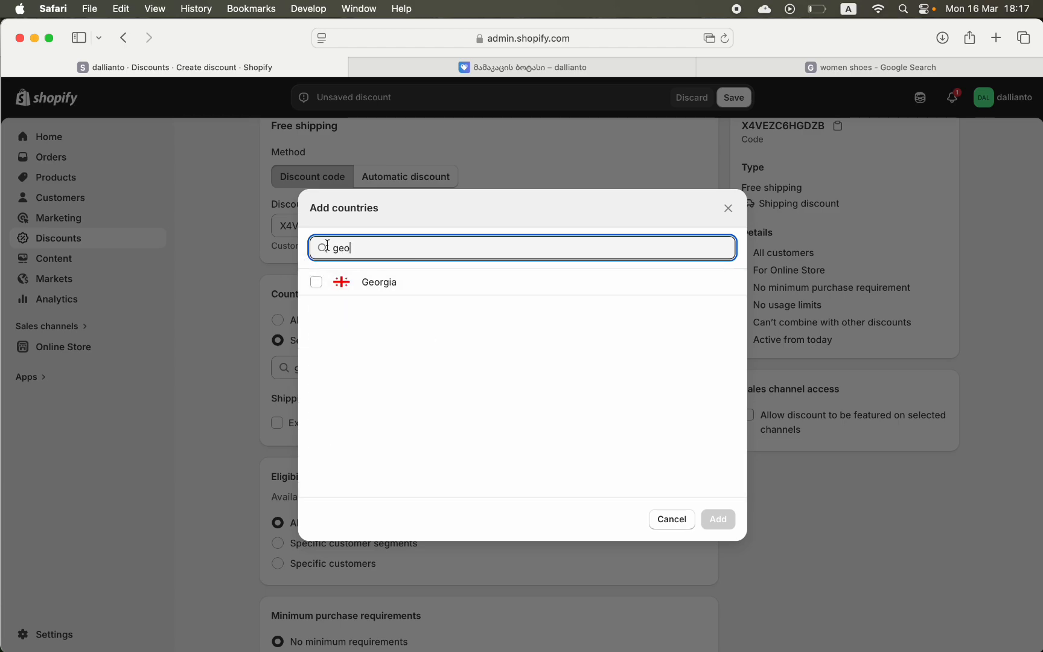
{"action": "left_click", "coordinate": [316, 282]}
{"action": "left_click", "coordinate": [709, 519]}
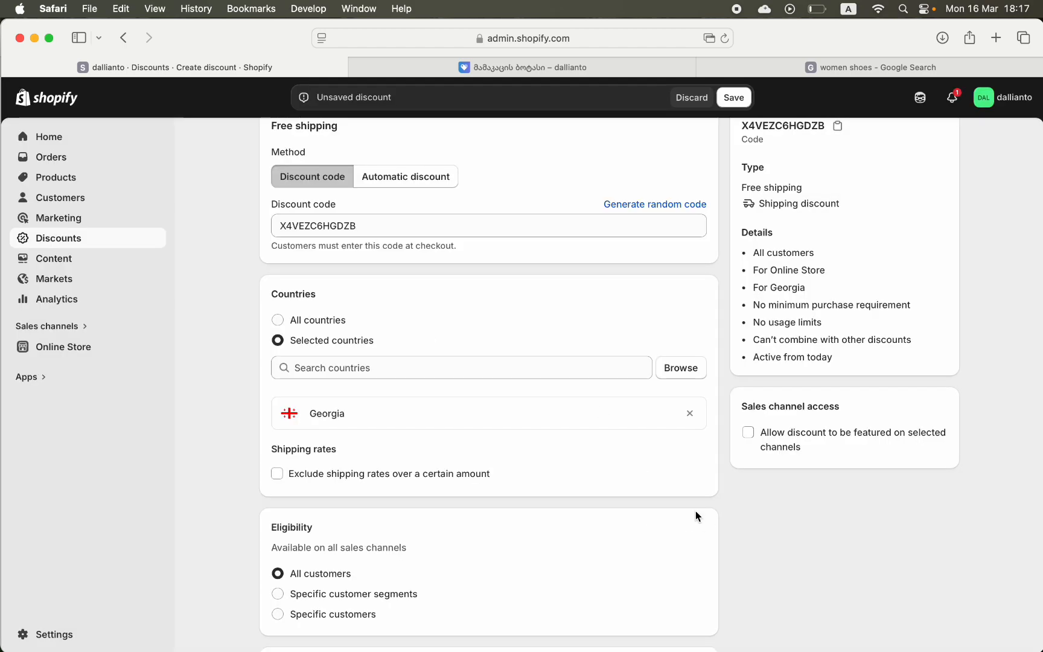
Try excluding shipping rates over a certain amount, and turn the exclusion off again
{"action": "scroll", "coordinate": [559, 333], "scroll_direction": "down", "scroll_amount": 3}
{"action": "left_click", "coordinate": [362, 383]}
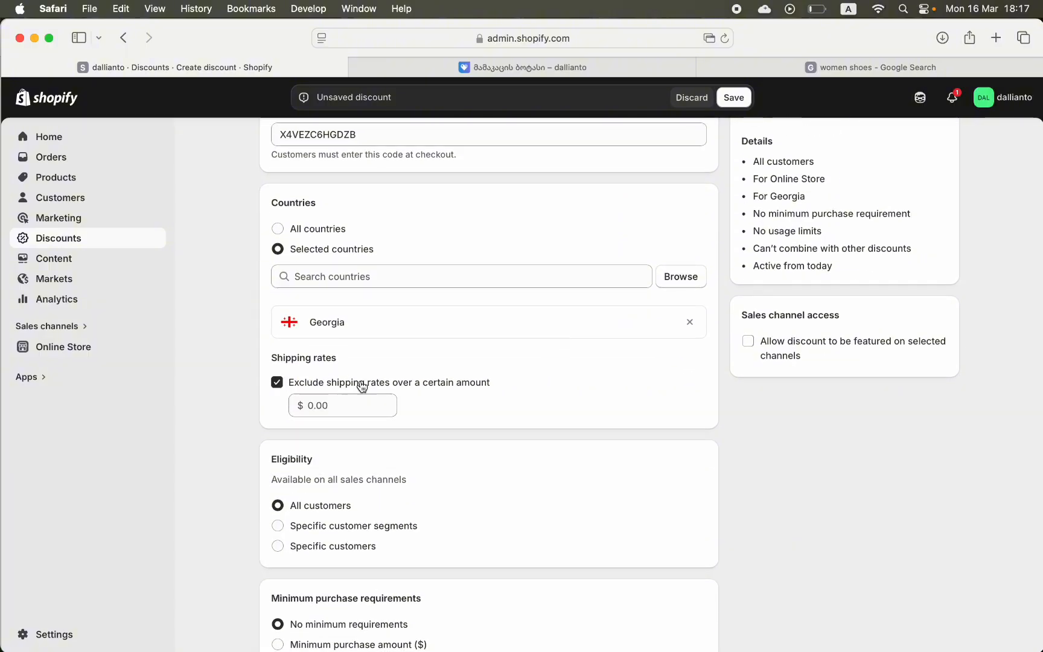
{"action": "left_click", "coordinate": [278, 384]}
Allow the free shipping discount to combine with product discounts and order discounts, and save it
{"action": "scroll", "coordinate": [461, 417], "scroll_direction": "down", "scroll_amount": 5}
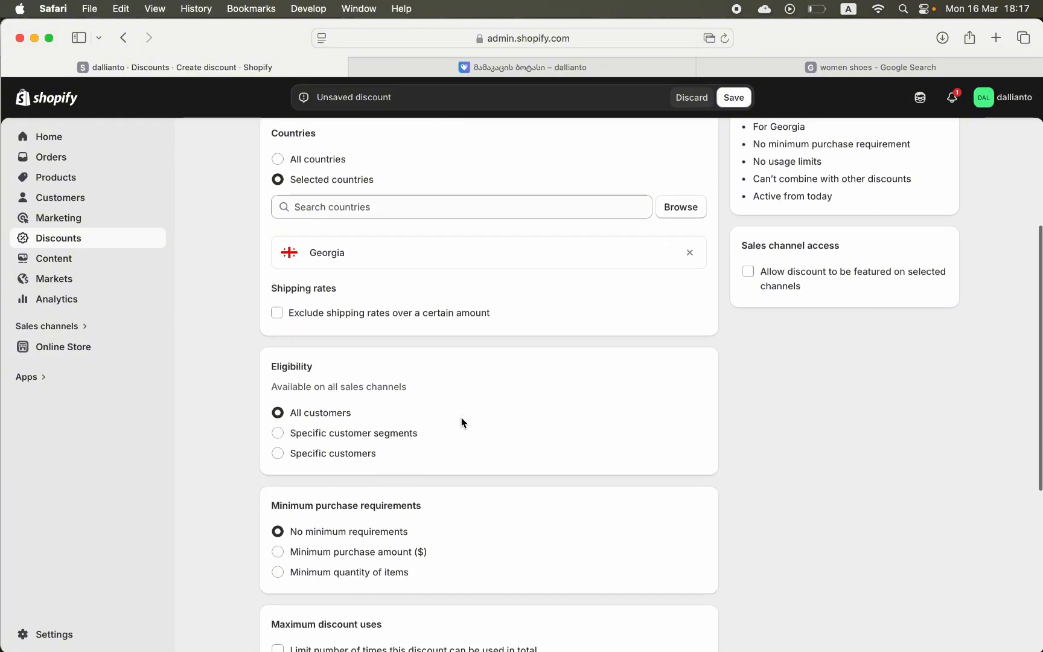
{"action": "scroll", "coordinate": [435, 384], "scroll_direction": "down", "scroll_amount": 2}
{"action": "scroll", "coordinate": [394, 302], "scroll_direction": "down", "scroll_amount": 5}
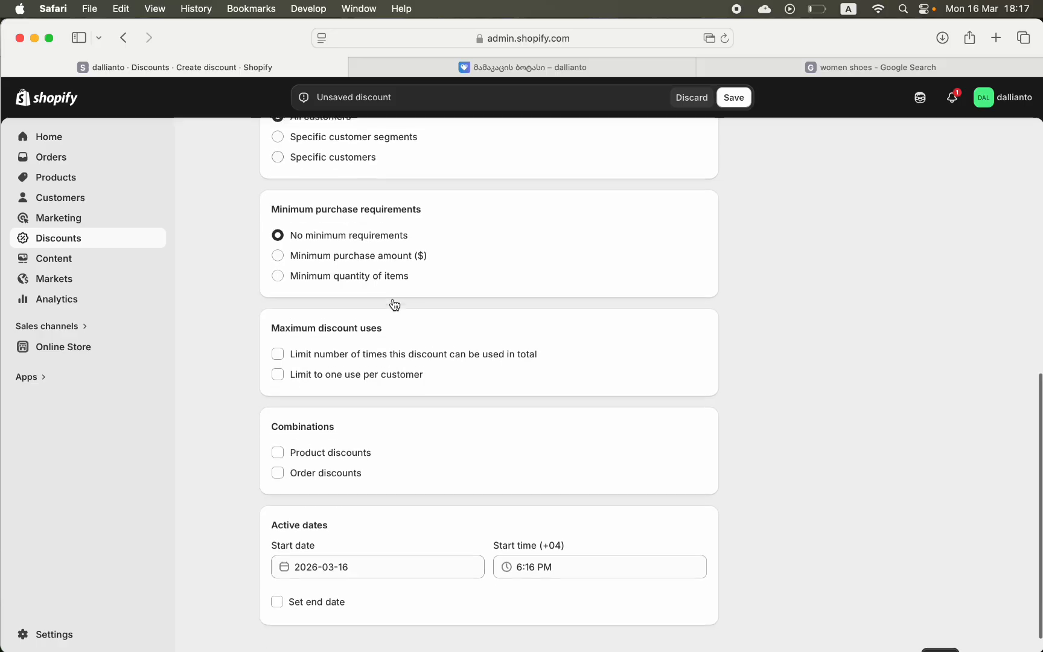
{"action": "left_click", "coordinate": [734, 97]}
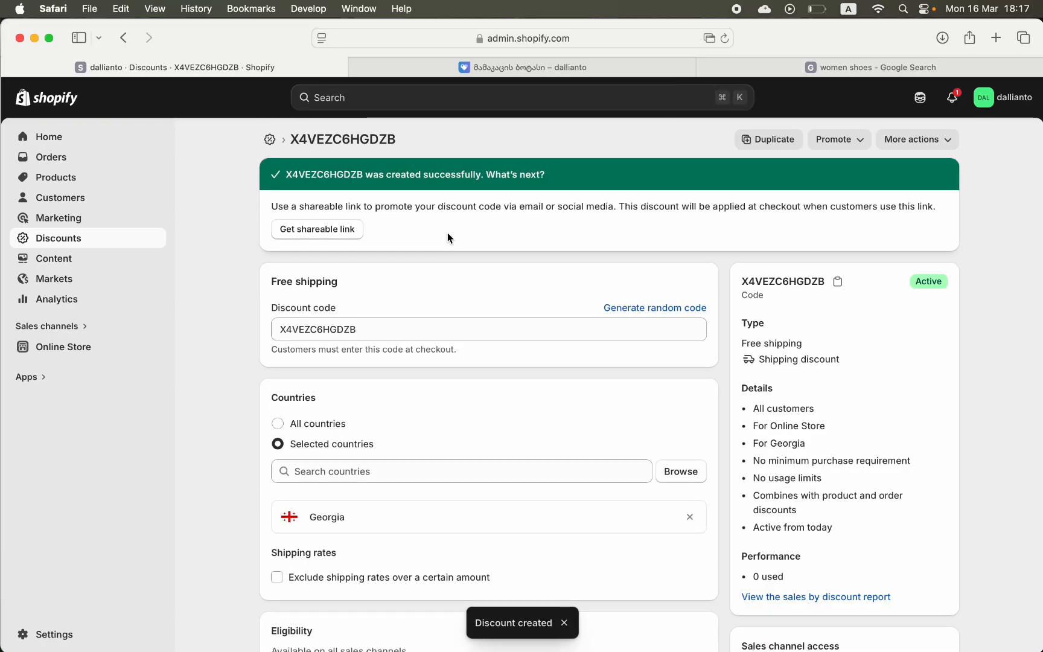
Select all four discounts in the discounts list and delete them
{"action": "left_click", "coordinate": [134, 239]}
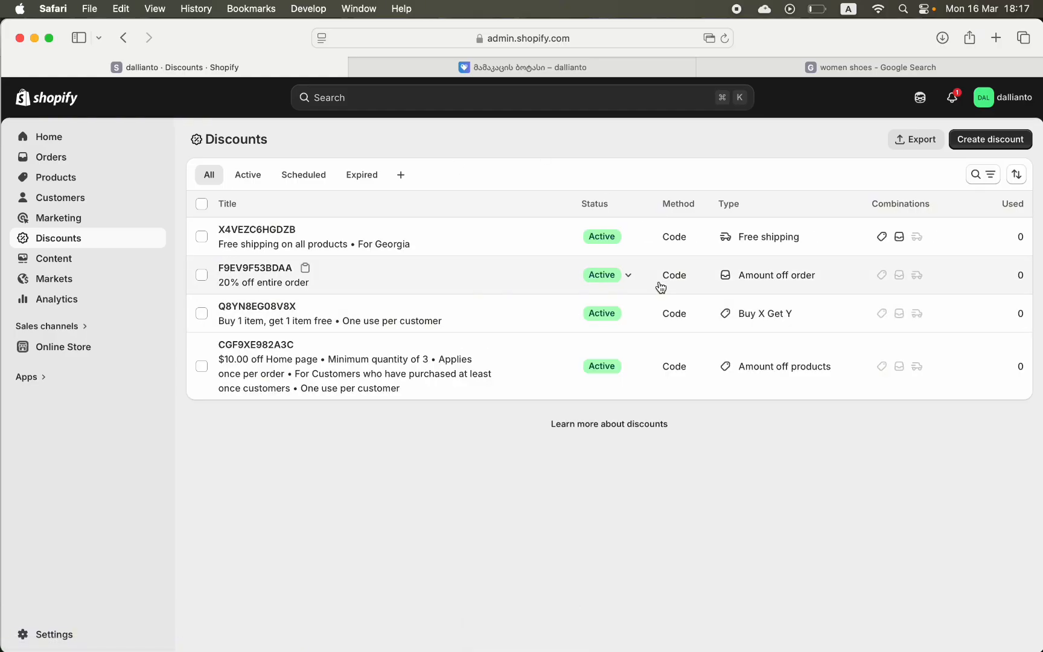
{"action": "left_click", "coordinate": [202, 236]}
{"action": "left_click", "coordinate": [201, 274]}
{"action": "left_click", "coordinate": [202, 313]}
{"action": "left_click", "coordinate": [204, 364]}
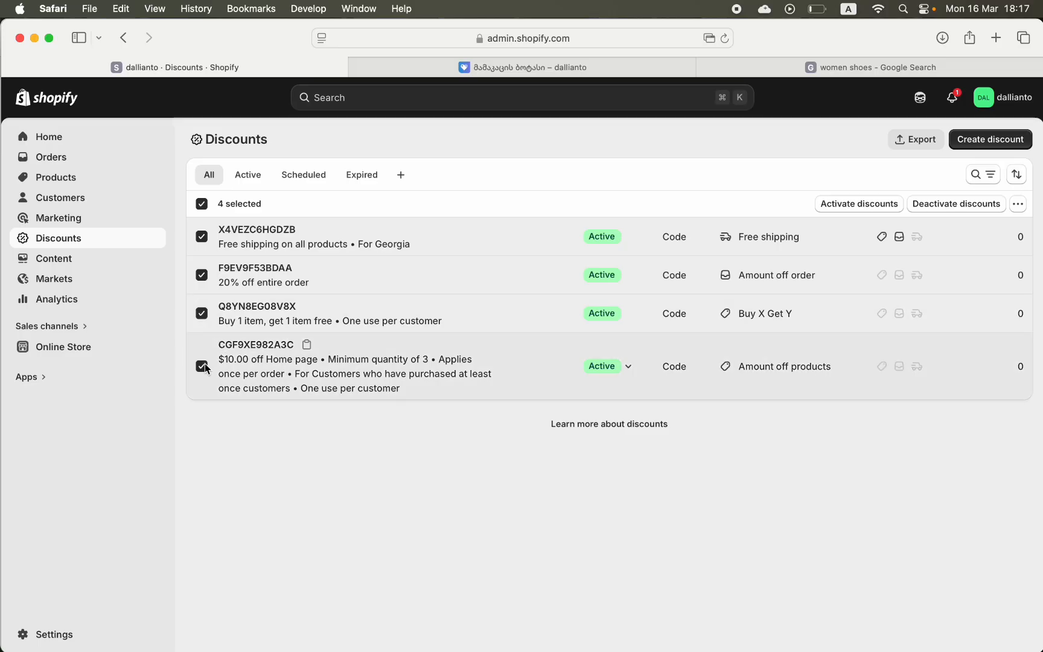
{"action": "left_click", "coordinate": [1017, 205]}
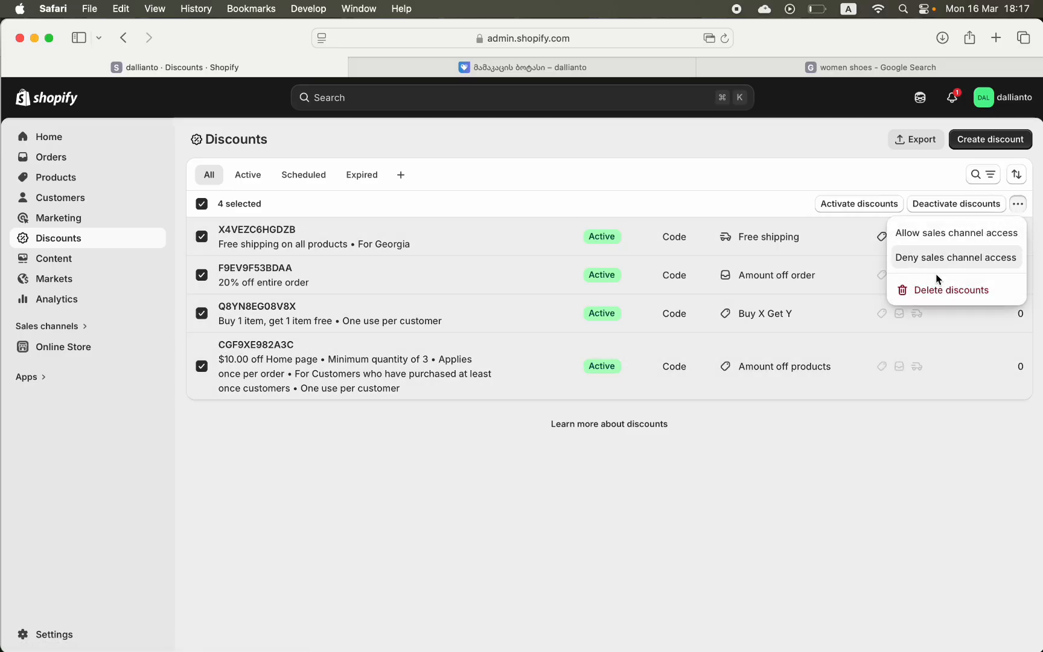
{"action": "left_click", "coordinate": [933, 289]}
{"action": "left_click", "coordinate": [712, 403]}
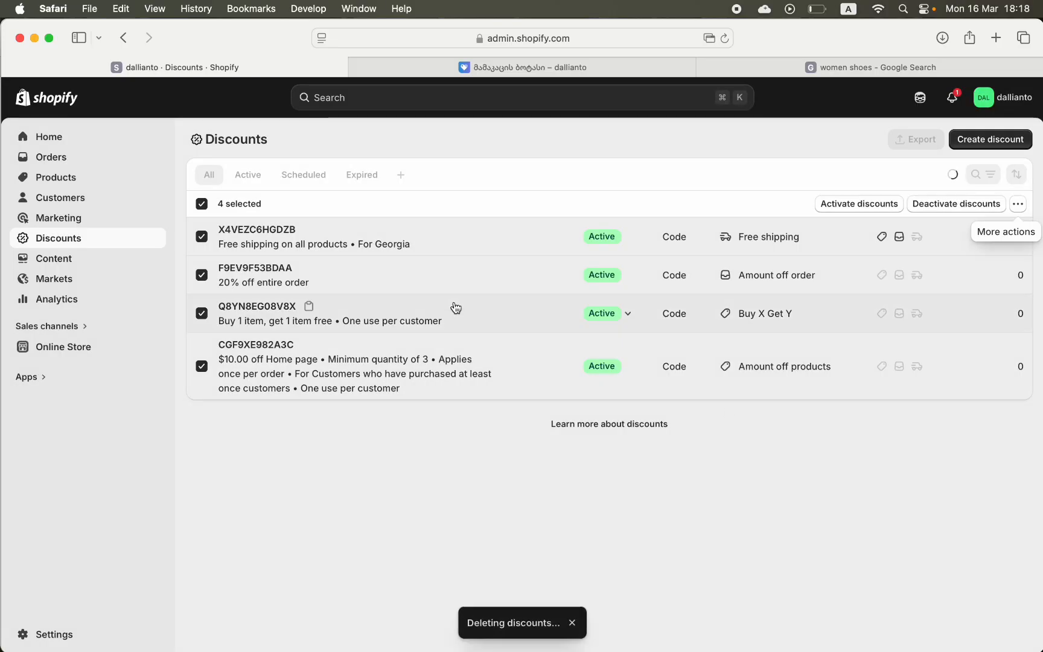